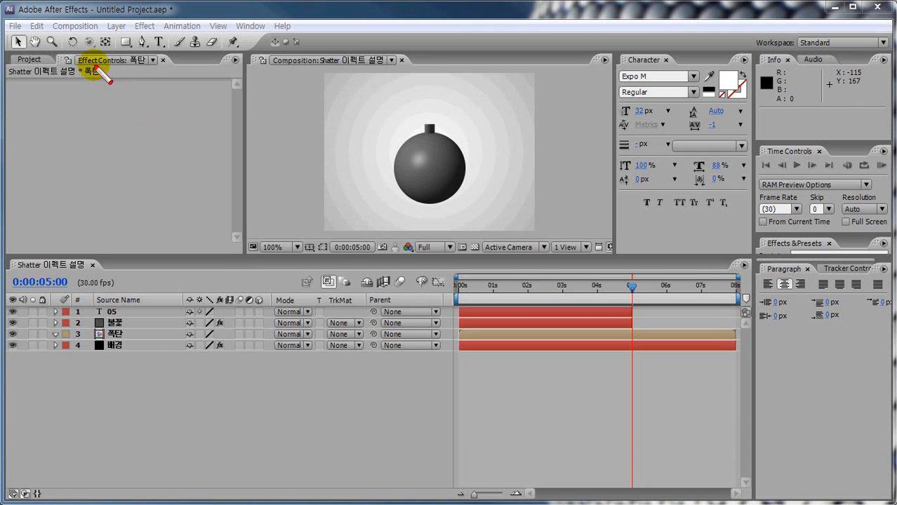
left_click_drag(73, 66, 138, 65)
mouse_move(125, 110)
left_mouse_down()
mouse_move(90, 122)
mouse_move(121, 121)
left_mouse_up()
key("Escape")
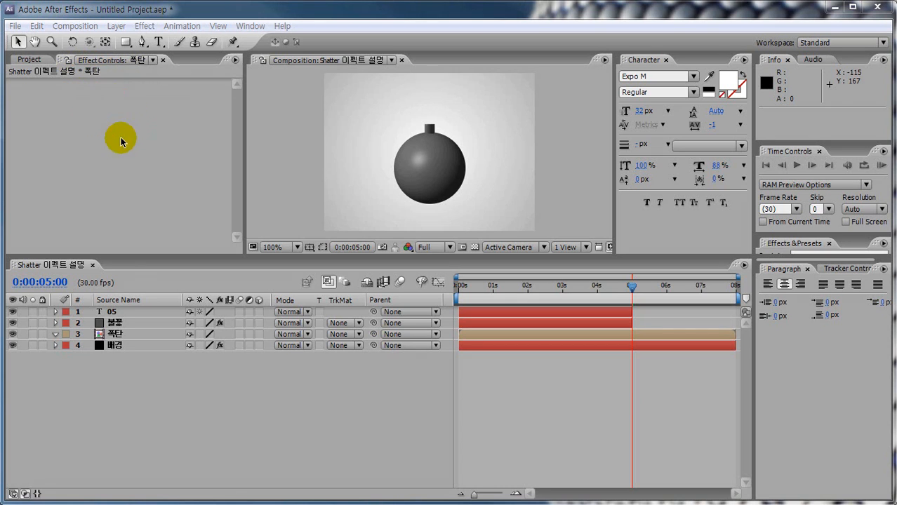
- Apply the Shatter effect to the bomb layer (폭탄)
left_click(118, 336)
left_click(123, 370)
left_click(125, 337)
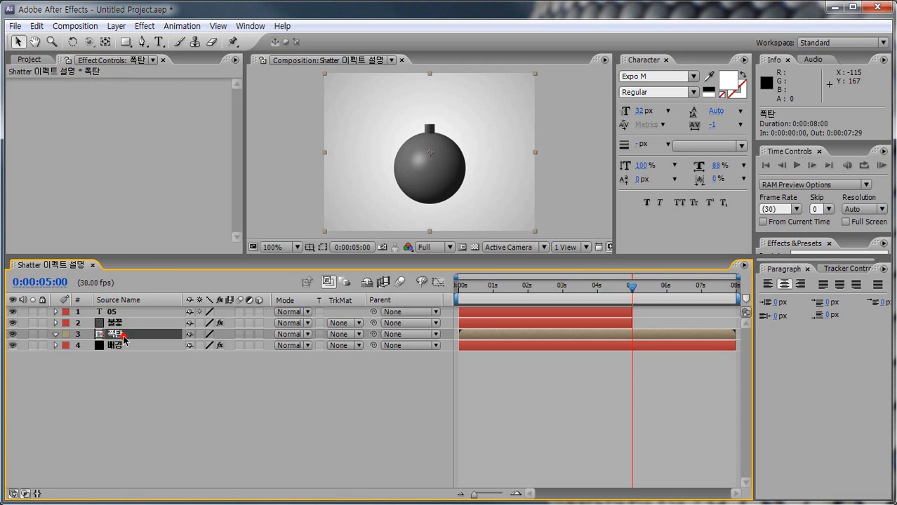
left_click(146, 27)
mouse_move(172, 307)
left_click(359, 497)
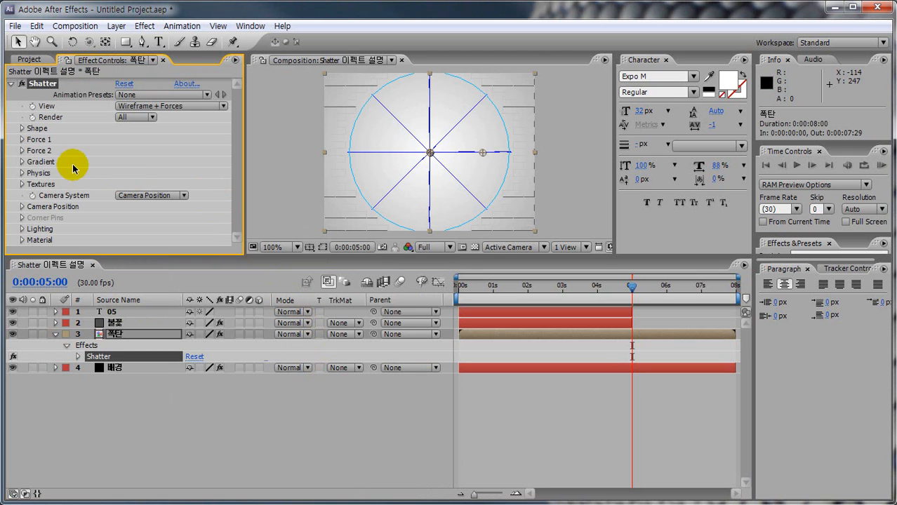
mouse_move(26, 131)
left_mouse_down()
mouse_move(49, 132)
mouse_move(57, 189)
mouse_move(77, 211)
left_mouse_up()
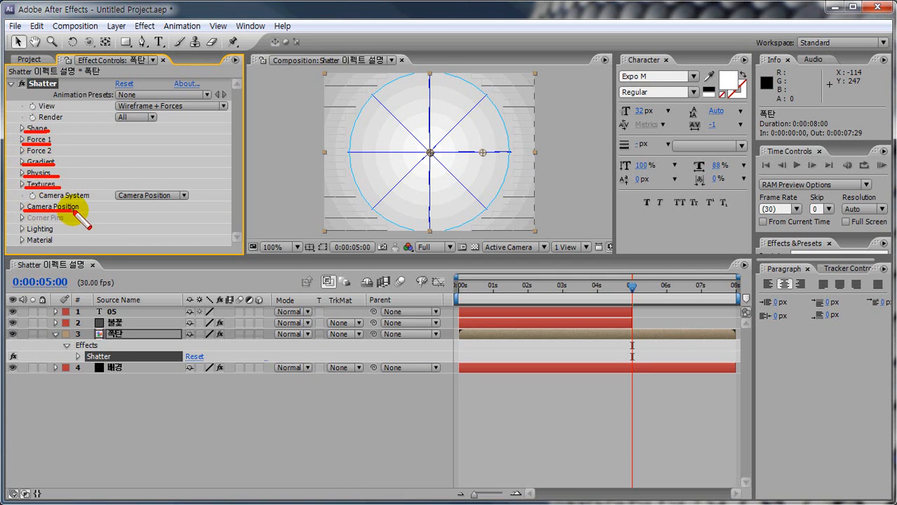
mouse_move(25, 234)
left_mouse_down()
mouse_move(53, 233)
mouse_move(53, 245)
left_mouse_up()
mouse_move(25, 129)
left_mouse_down()
mouse_move(16, 186)
mouse_move(28, 254)
left_mouse_up()
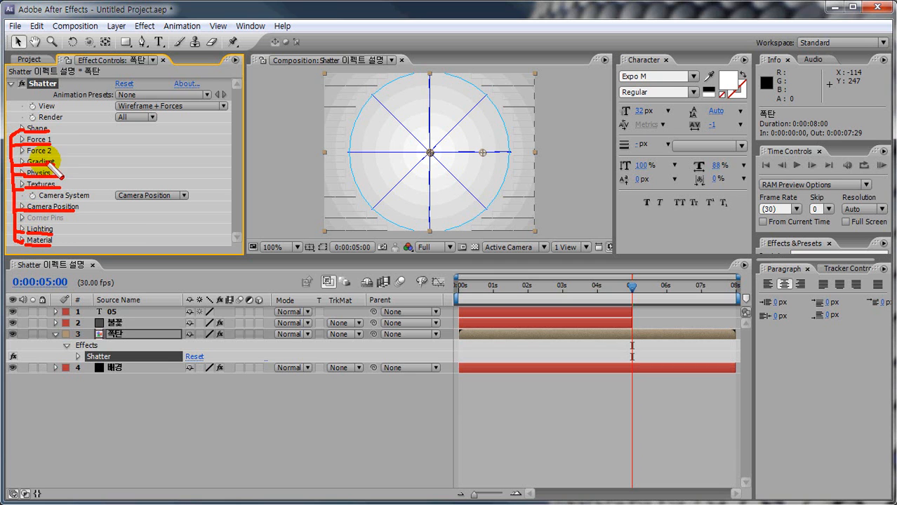
mouse_move(69, 179)
left_mouse_down()
mouse_move(65, 233)
mouse_move(40, 244)
mouse_move(21, 191)
mouse_move(26, 126)
mouse_move(47, 140)
mouse_move(56, 219)
left_mouse_up()
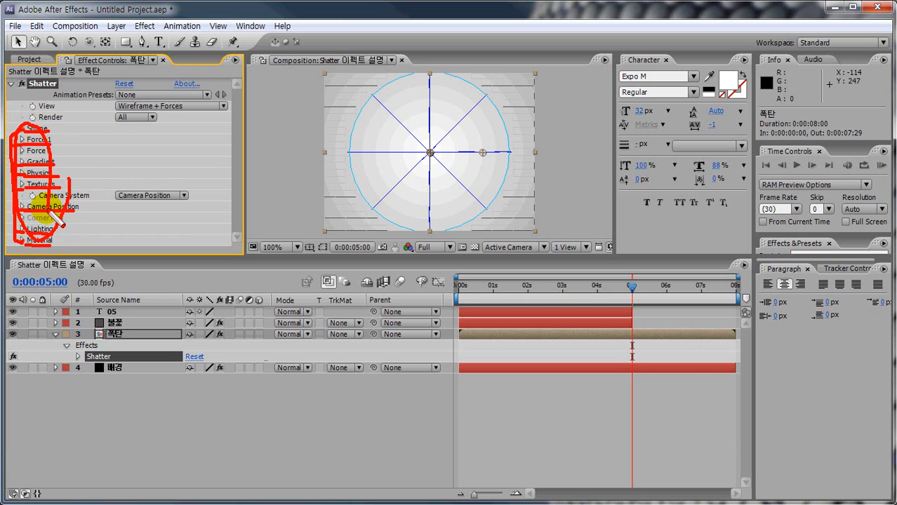
key("Escape")
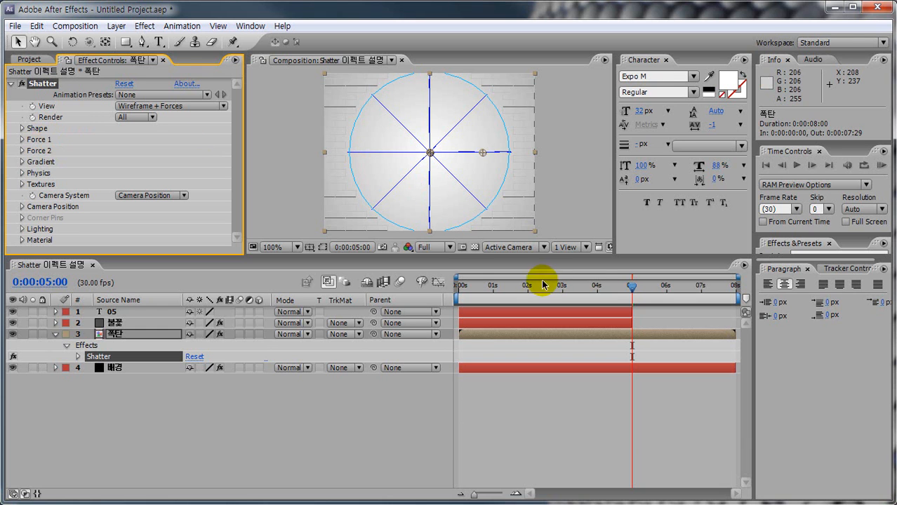
- Return the current time to 0:00:00:00 and set the Shatter view to Rendered
left_click_drag(632, 286, 434, 299)
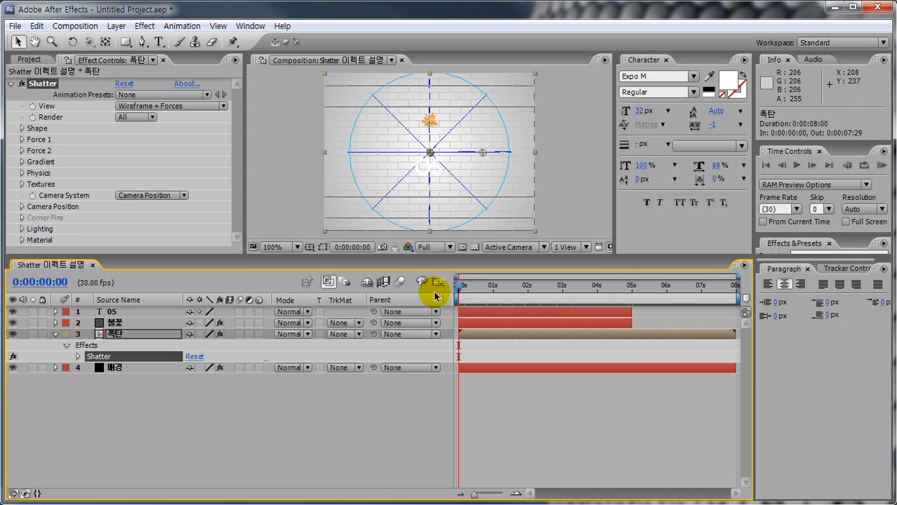
left_click(174, 106)
left_click(146, 40)
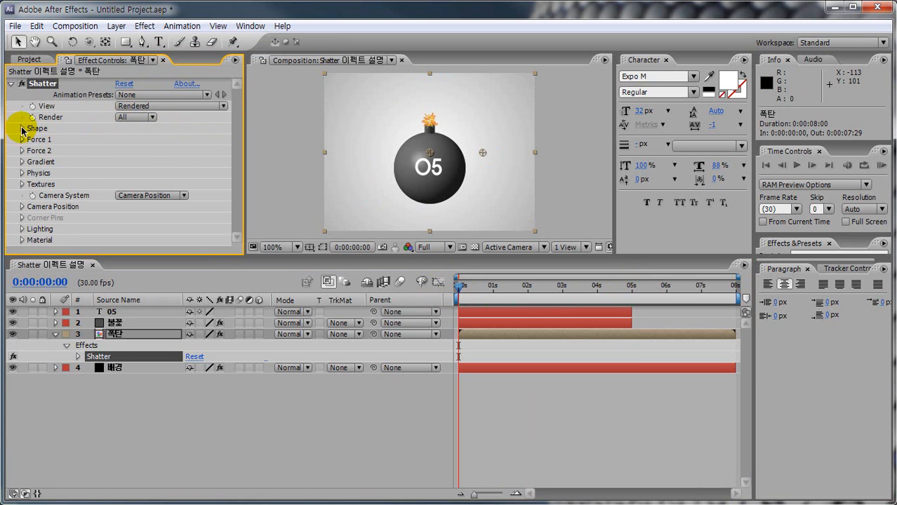
- Set the Shatter shape pattern to Triangles 1 with 40 repetitions
left_click(22, 129)
left_click(134, 140)
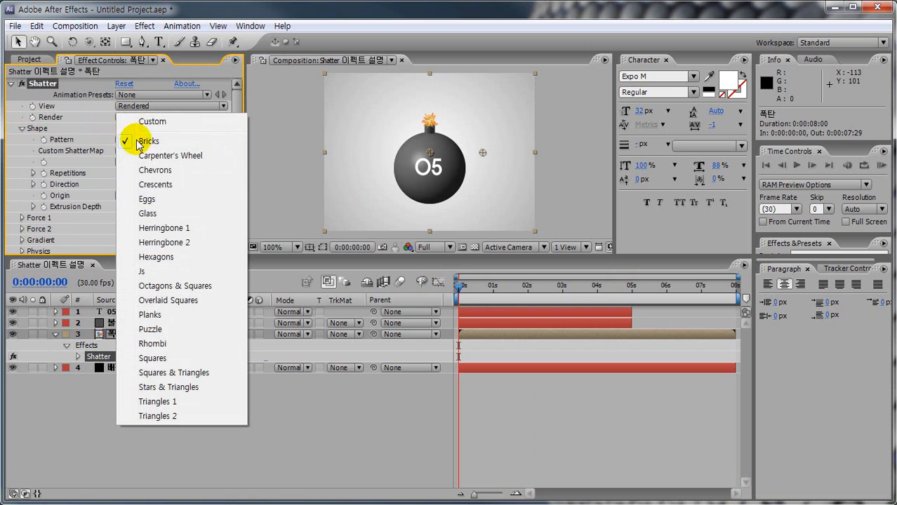
left_click(156, 401)
left_click(125, 173)
type("40")
key("Return")
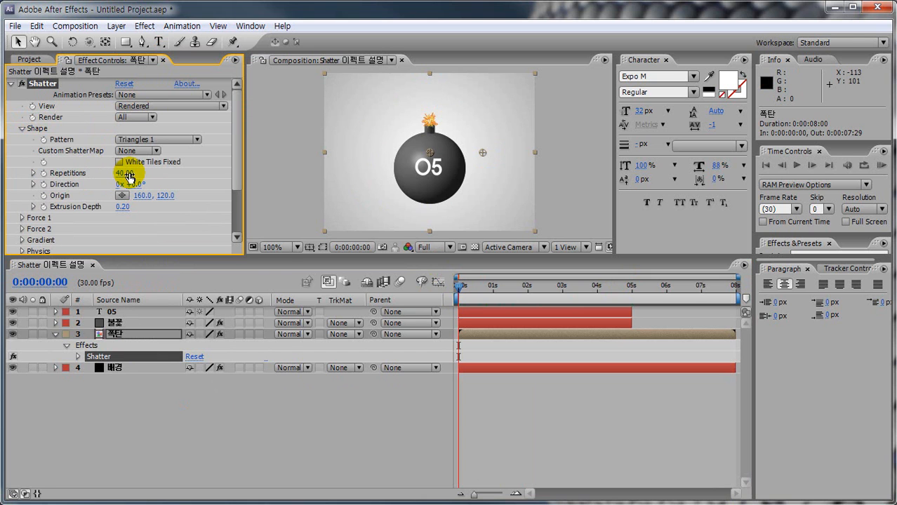
- Go to 0:00:00:05 to preview the fragments and set the Shatter extrusion depth to 0.3
left_click(460, 286)
left_click_drag(460, 286, 464, 287)
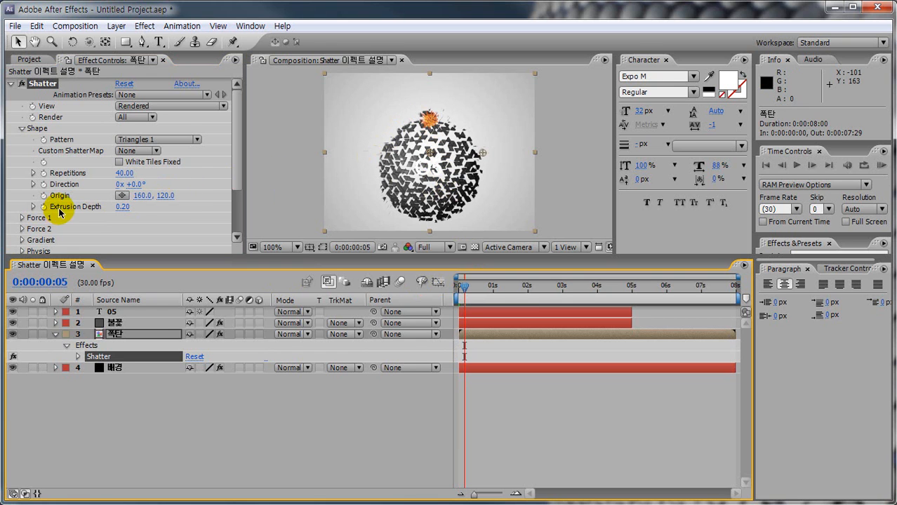
left_click(123, 207)
type("0")
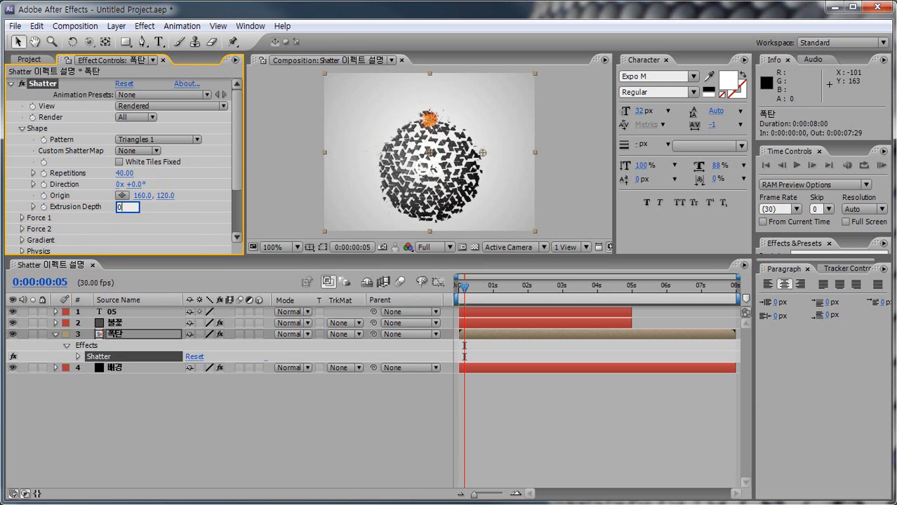
type(".3")
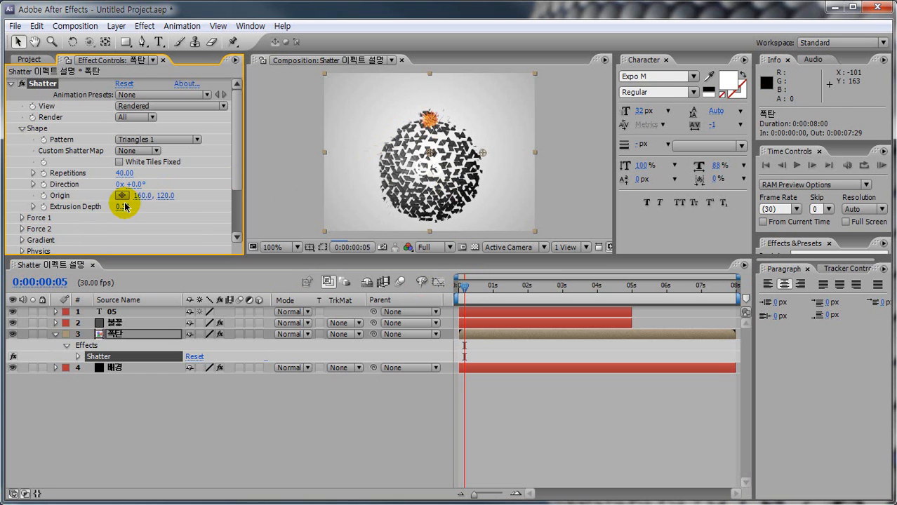
key("Return")
- Show the Force 1 settings of Shatter and return the current time to 0:00:00:00
left_click_drag(236, 165, 235, 201)
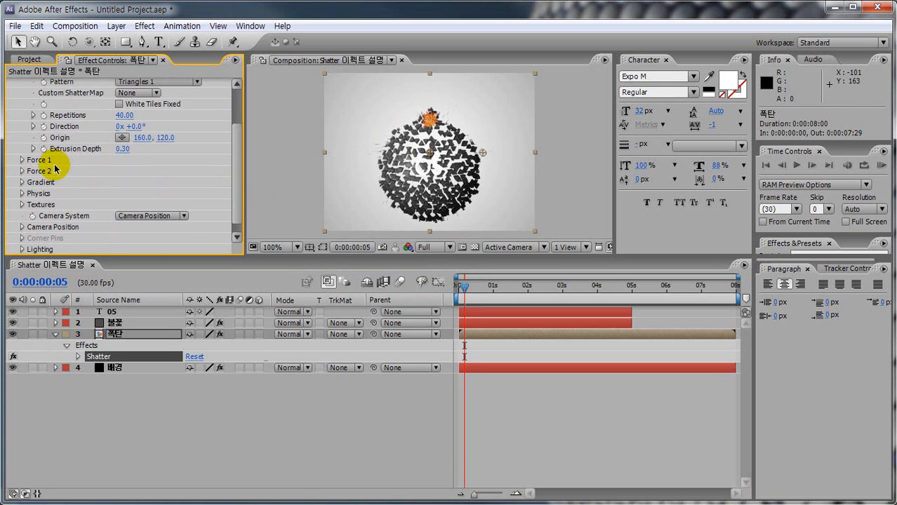
left_click(22, 160)
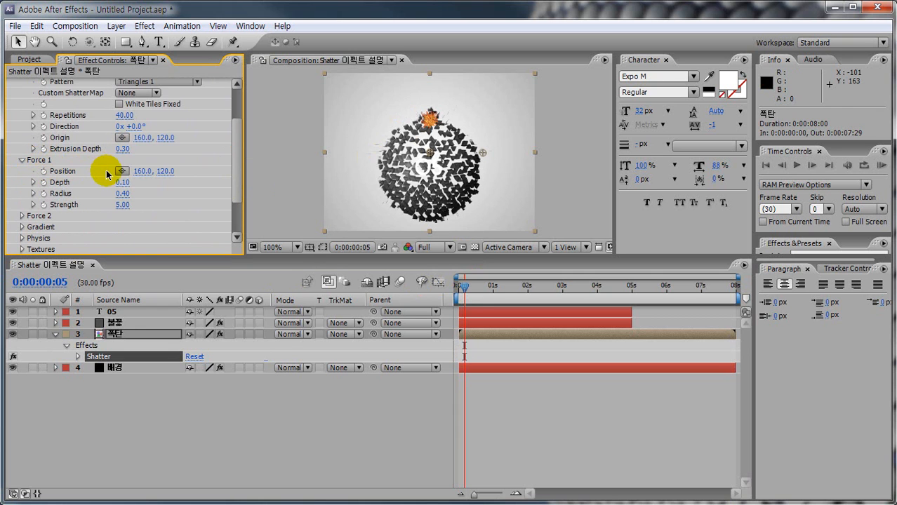
left_click_drag(462, 290, 453, 294)
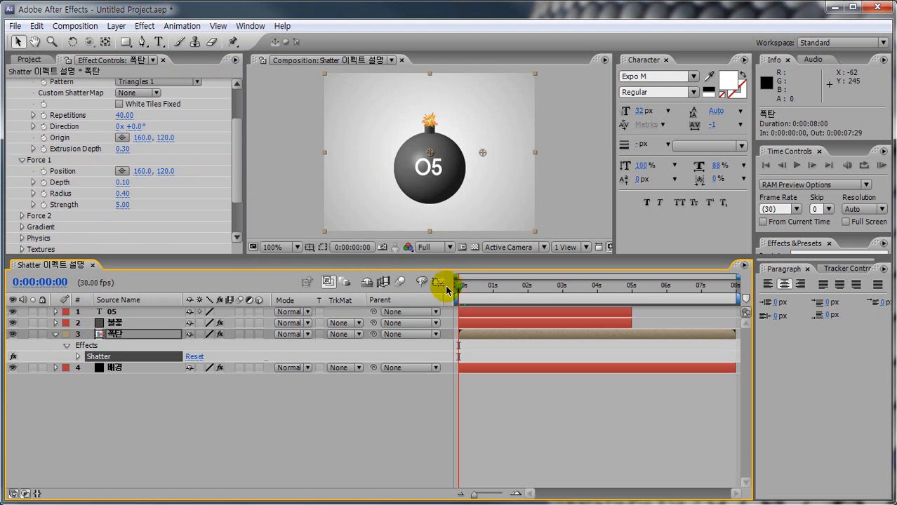
mouse_move(324, 72)
left_mouse_down()
mouse_move(535, 72)
mouse_move(542, 249)
mouse_move(530, 236)
mouse_move(328, 233)
mouse_move(315, 98)
left_mouse_up()
left_click_drag(428, 148, 431, 155)
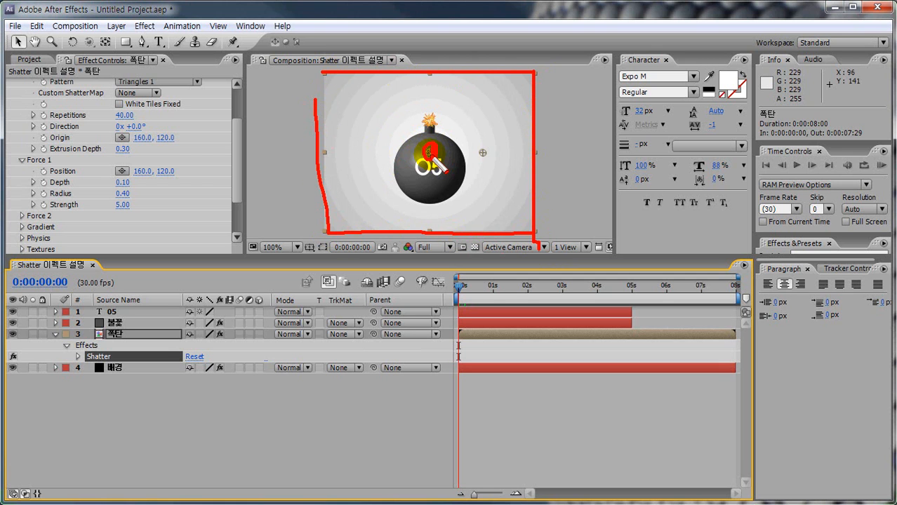
key("Escape")
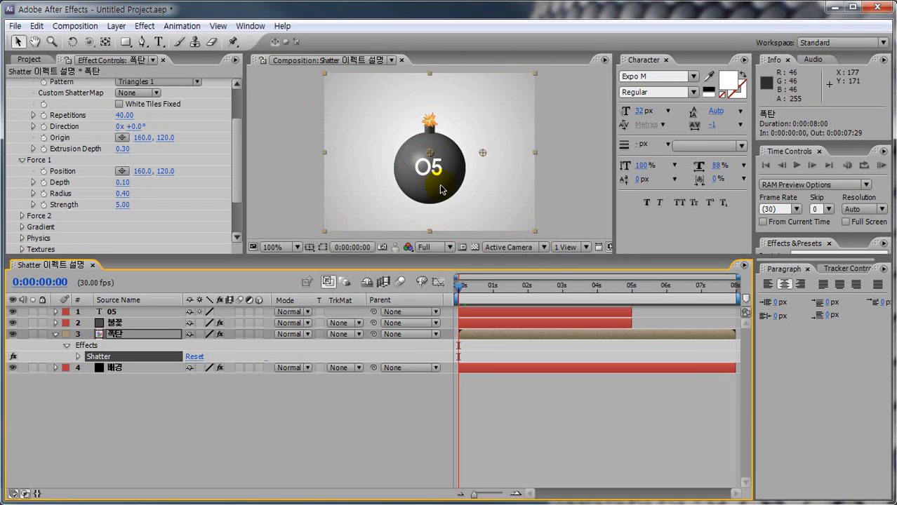
- Place the Force 1 position at the middle of the bomb, at 160, 144
left_click(123, 173)
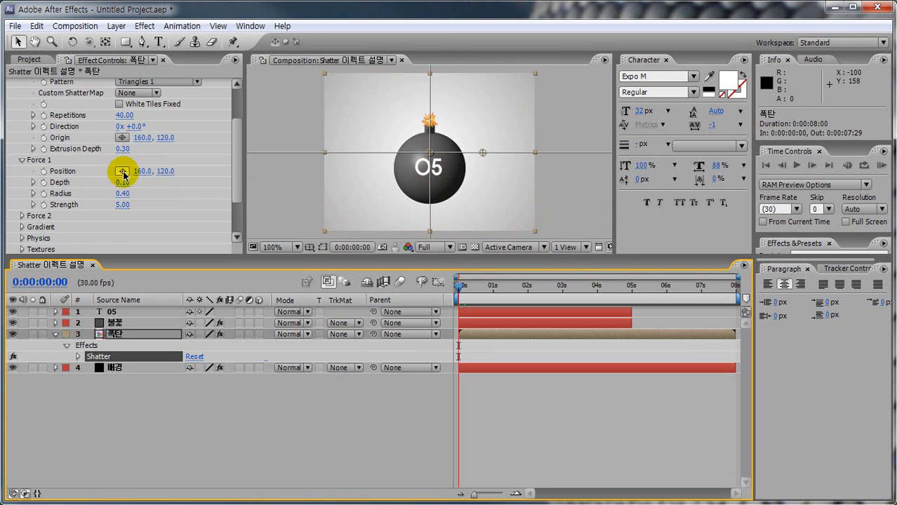
left_click(431, 160)
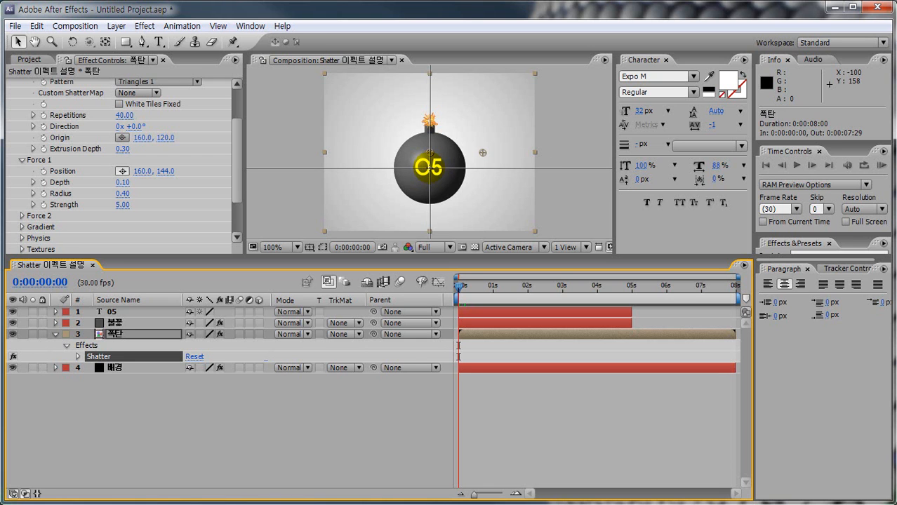
left_click(430, 168)
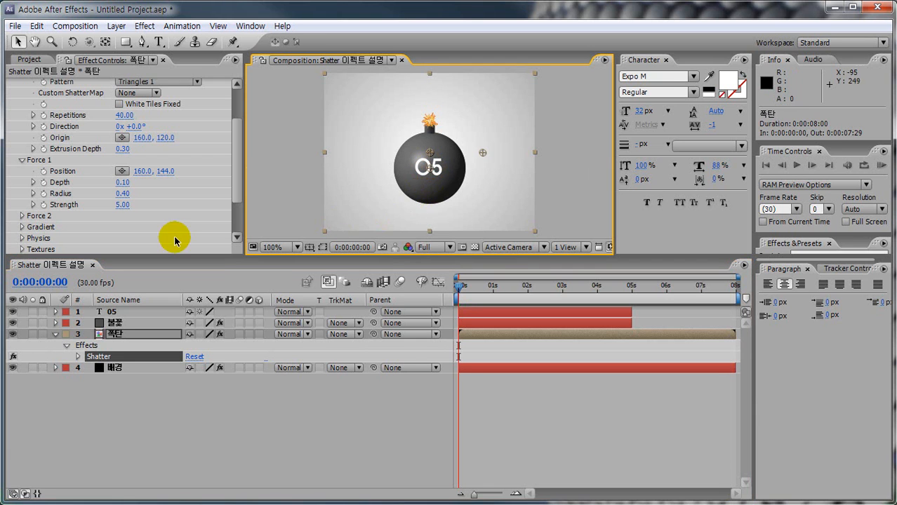
- Set the Force 1 strength to 20 and preview the explosion up to 0:00:00:19
left_click(121, 207)
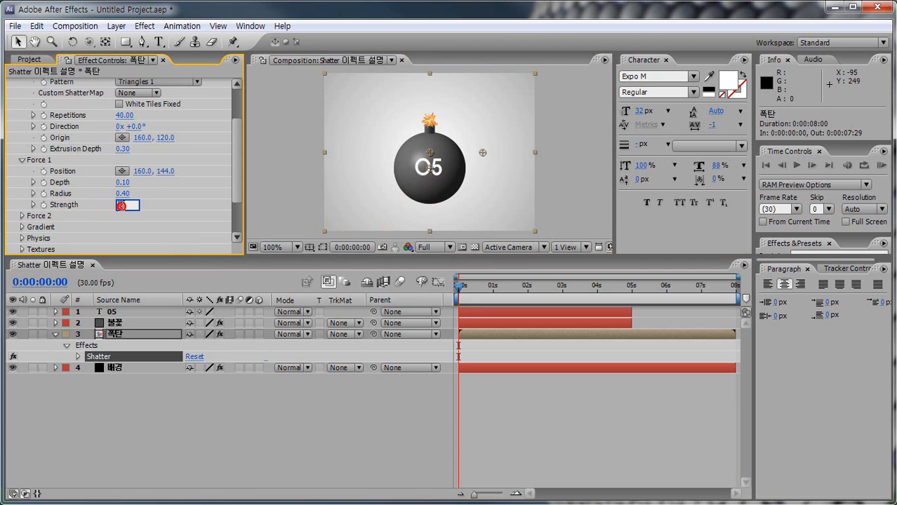
type("20")
key("Return")
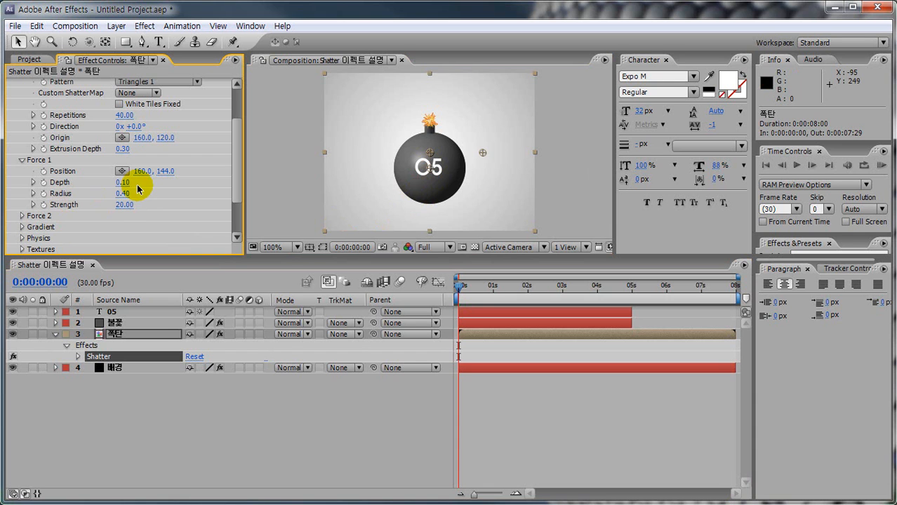
left_click(464, 286)
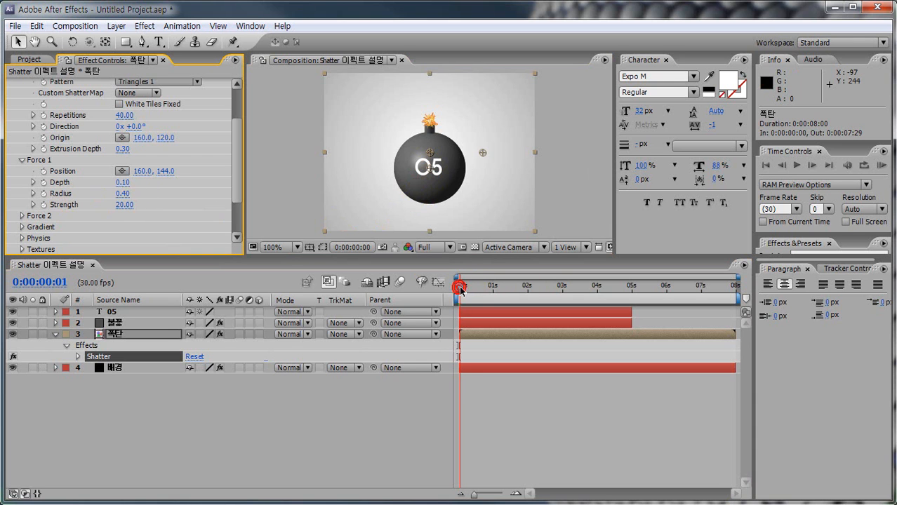
left_click_drag(467, 290, 482, 294)
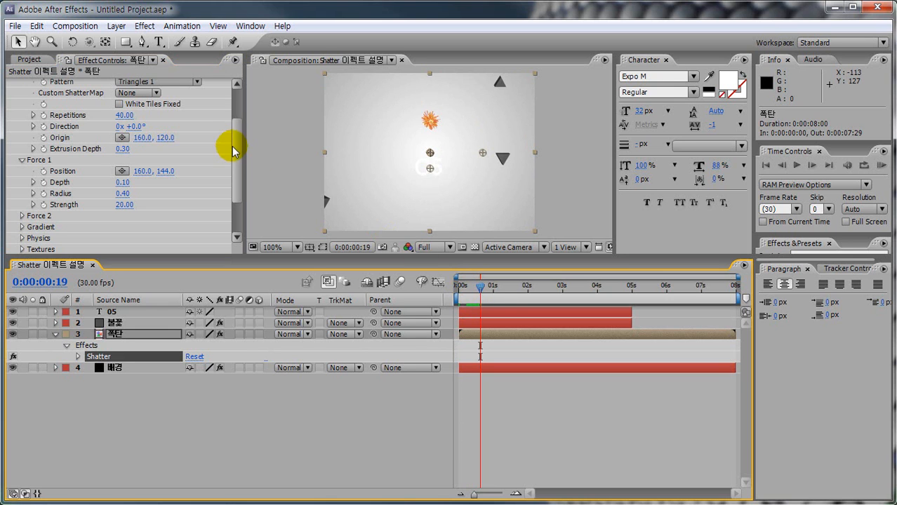
- Set the gravity in the Shatter physics settings to 0 and collapse that group again
scroll(231, 147, "down", 3)
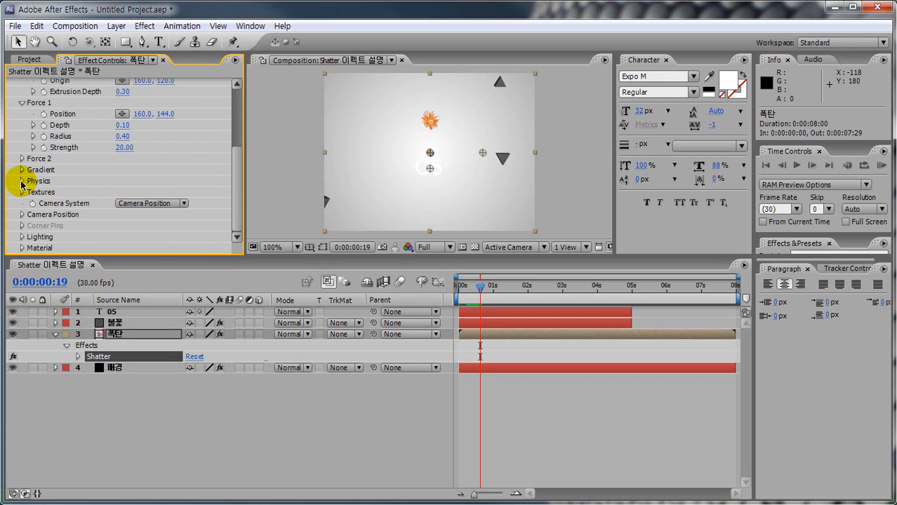
left_click(22, 181)
left_click(124, 226)
type("0")
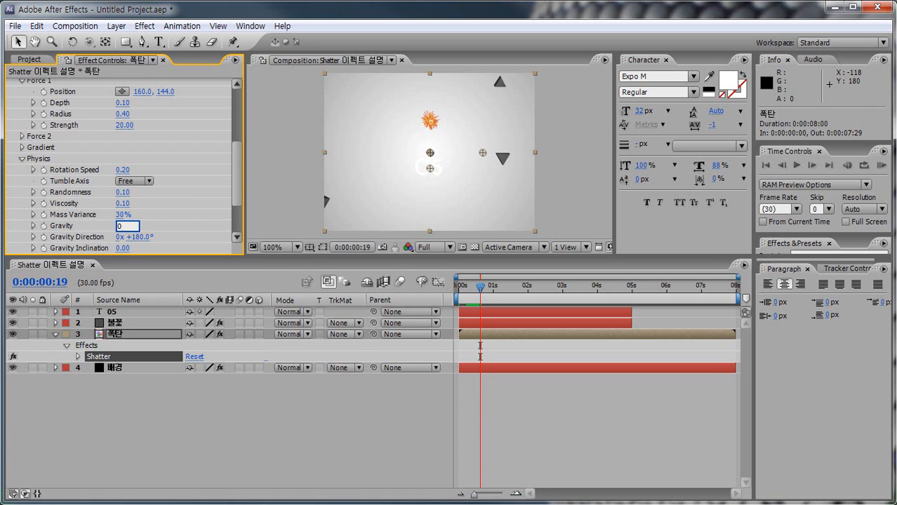
key("Return")
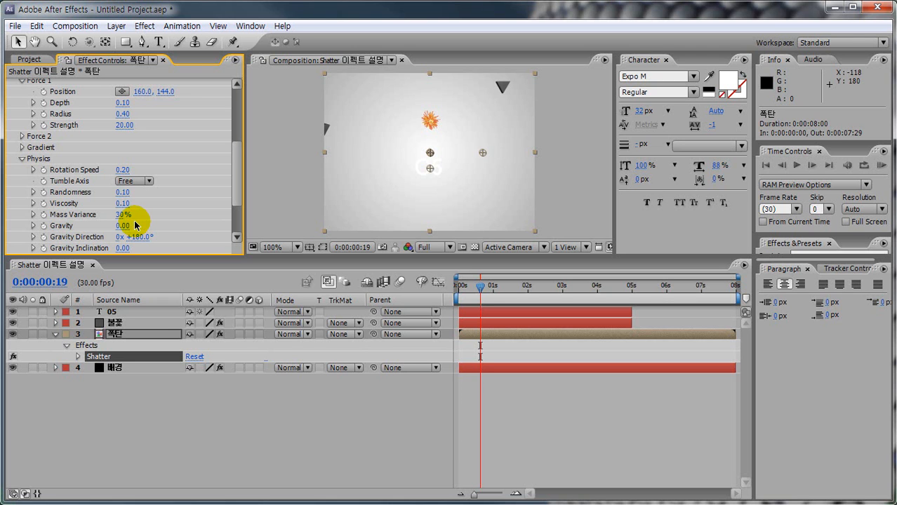
left_click(22, 159)
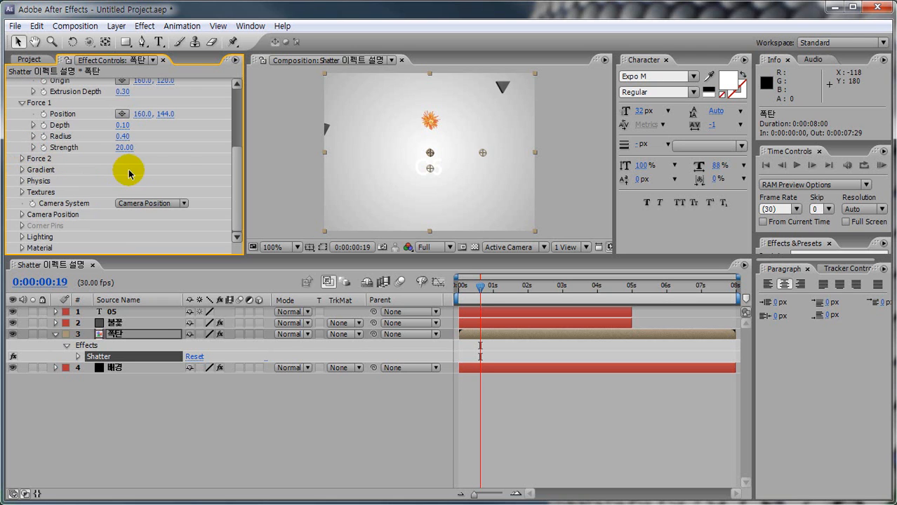
- Move the current time to 0:00:05:01, start keyframing the Force 1 radius there, and select the bomb layer
left_click_drag(476, 287, 458, 294)
left_click_drag(457, 294, 619, 295)
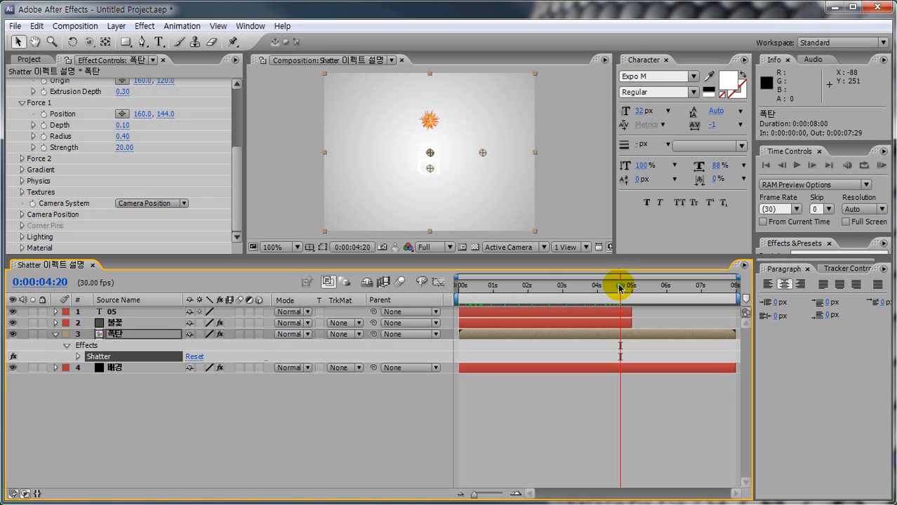
left_click_drag(619, 288, 633, 292)
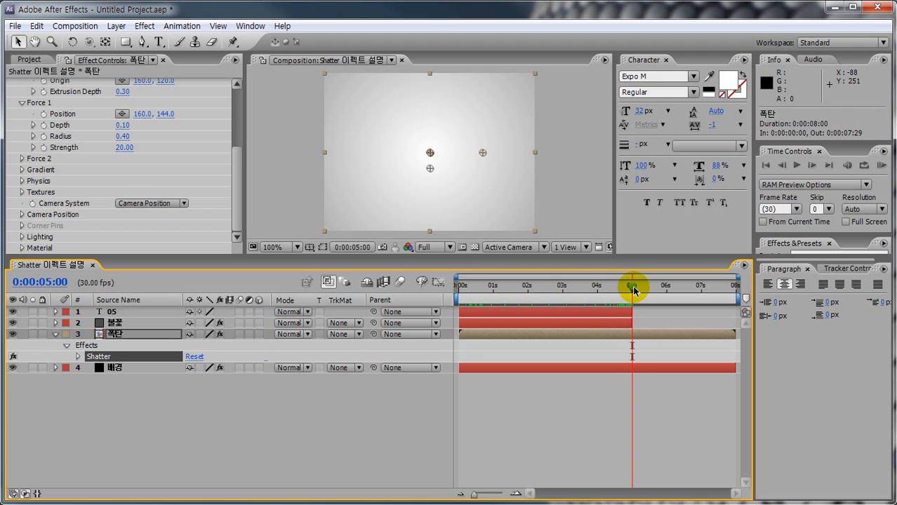
left_click_drag(632, 288, 633, 289)
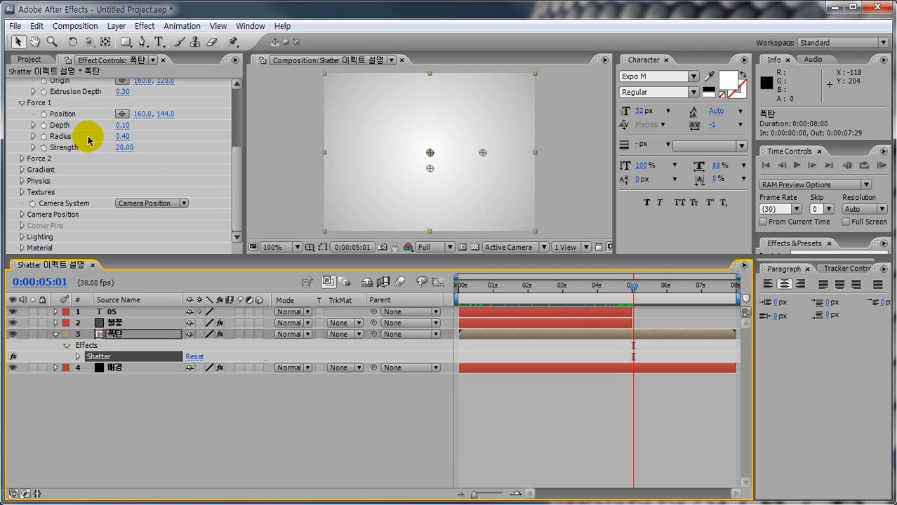
left_click(43, 136)
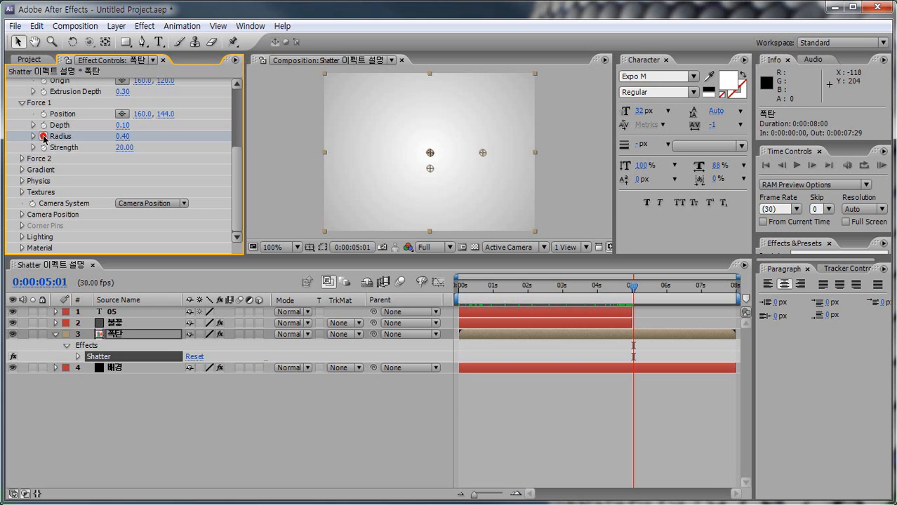
left_click(116, 335)
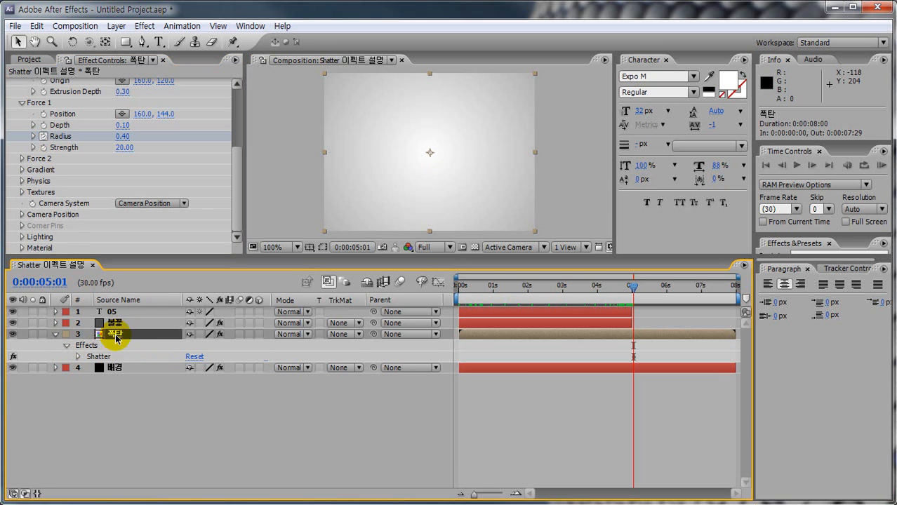
- Reveal the bomb layer's keyframed properties and set the Force 1 radius to 0 at 0:00:05:00
key("u")
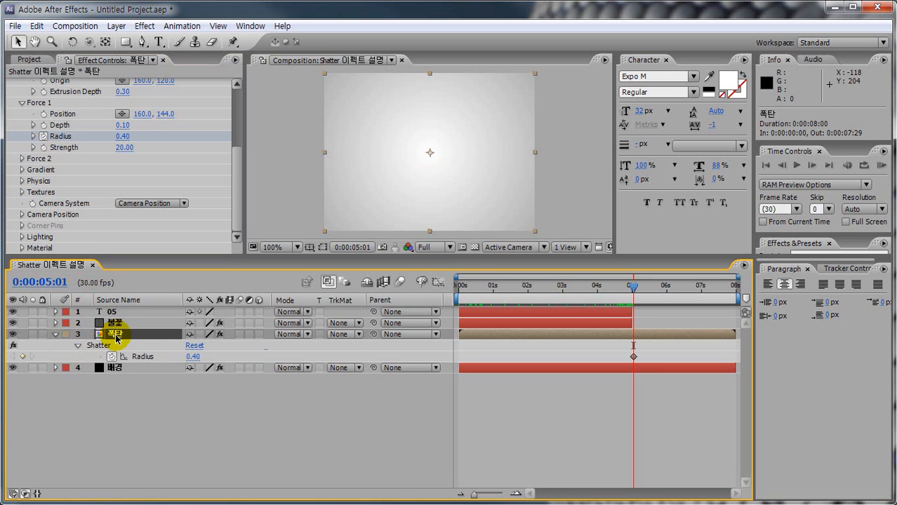
left_click(633, 358)
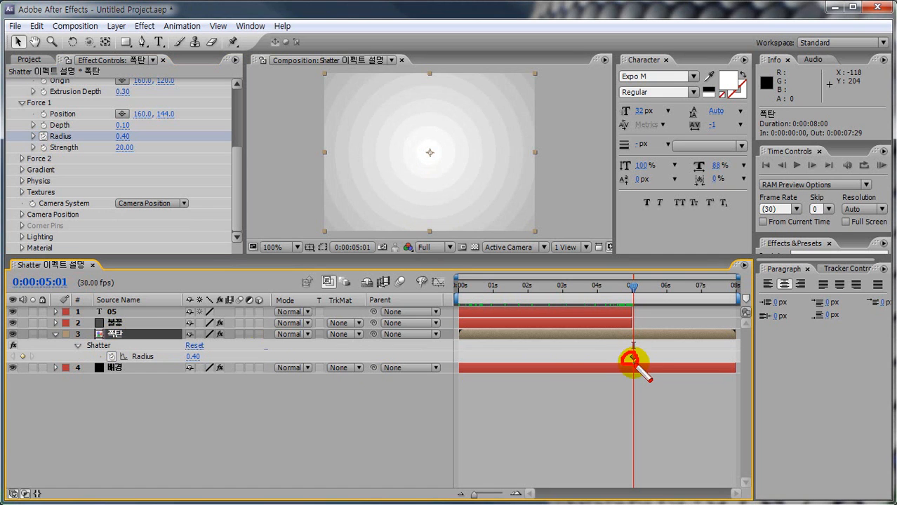
left_click(631, 286)
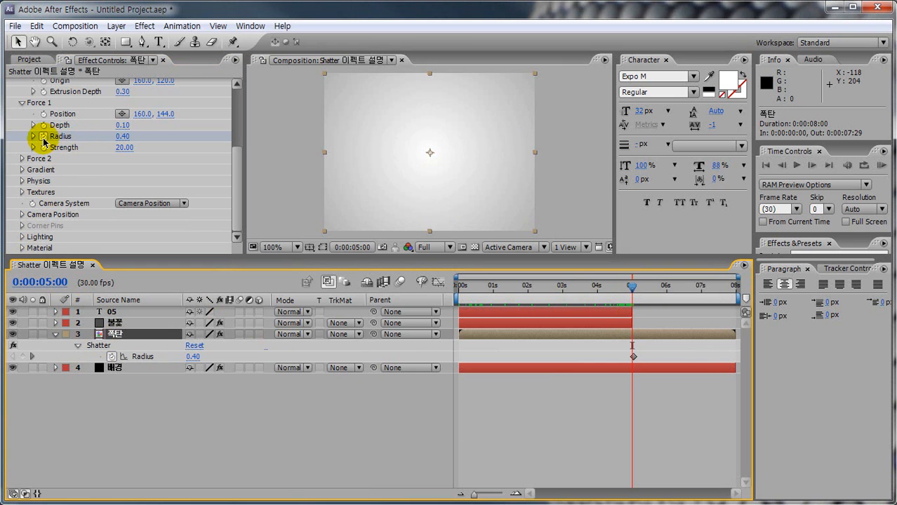
left_click(121, 137)
type("0")
key("Return")
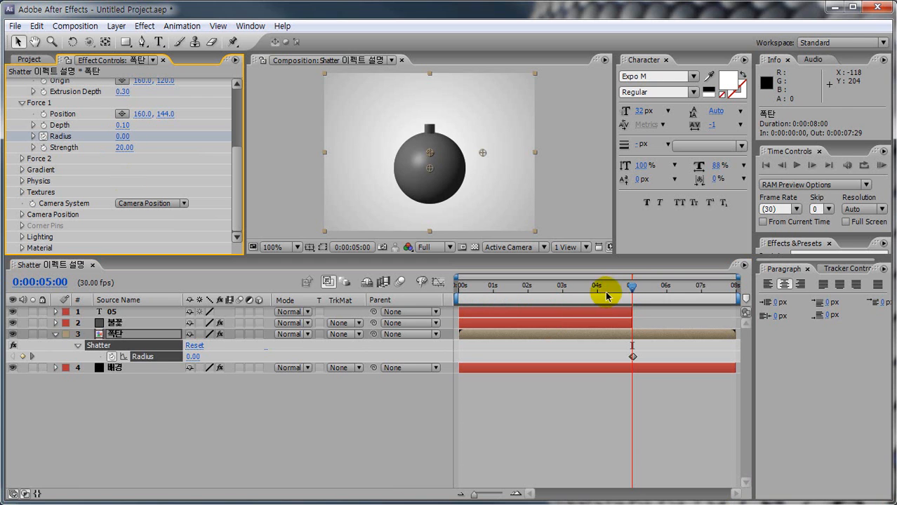
- Scrub through the countdown and the start of the explosion, stopping at 0:00:05:03
mouse_move(632, 287)
left_mouse_down()
mouse_move(459, 286)
mouse_move(601, 297)
mouse_move(579, 301)
mouse_move(451, 293)
mouse_move(631, 304)
left_mouse_up()
left_click(427, 299)
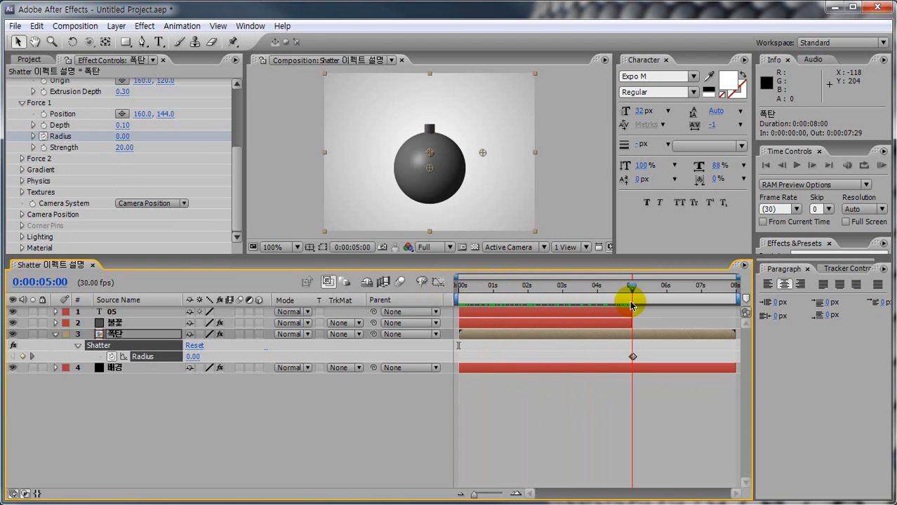
mouse_move(632, 303)
left_mouse_down()
mouse_move(653, 300)
mouse_move(628, 300)
mouse_move(641, 300)
left_mouse_up()
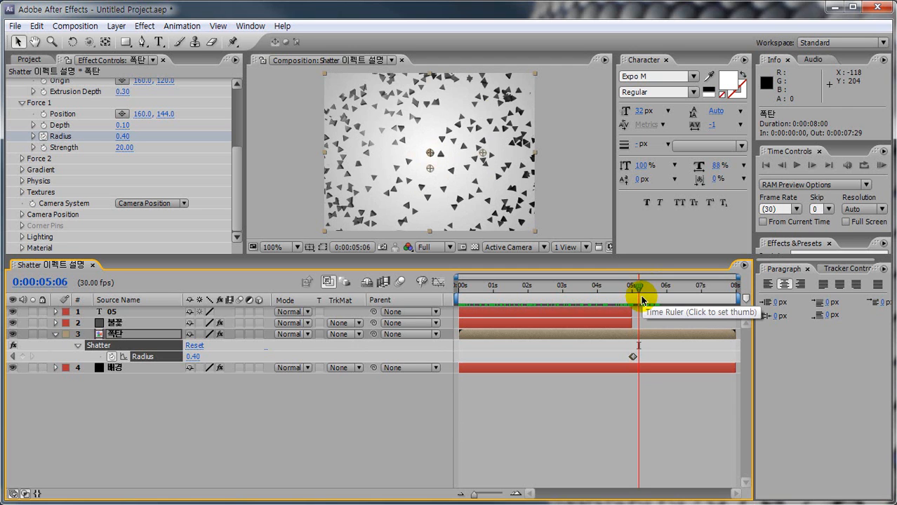
left_click_drag(640, 287, 637, 292)
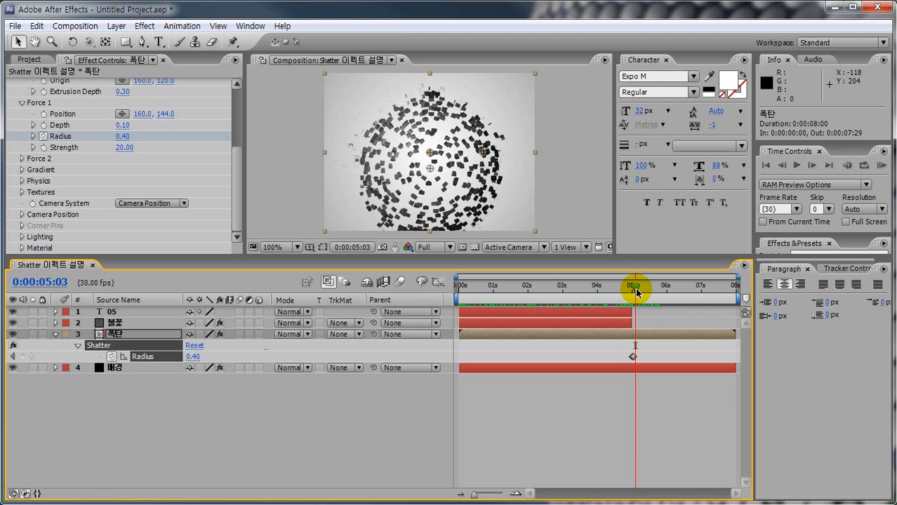
- Apply a Radial Blur effect to the bomb layer with its type set to Zoom and its amount set to 20
left_click(131, 335)
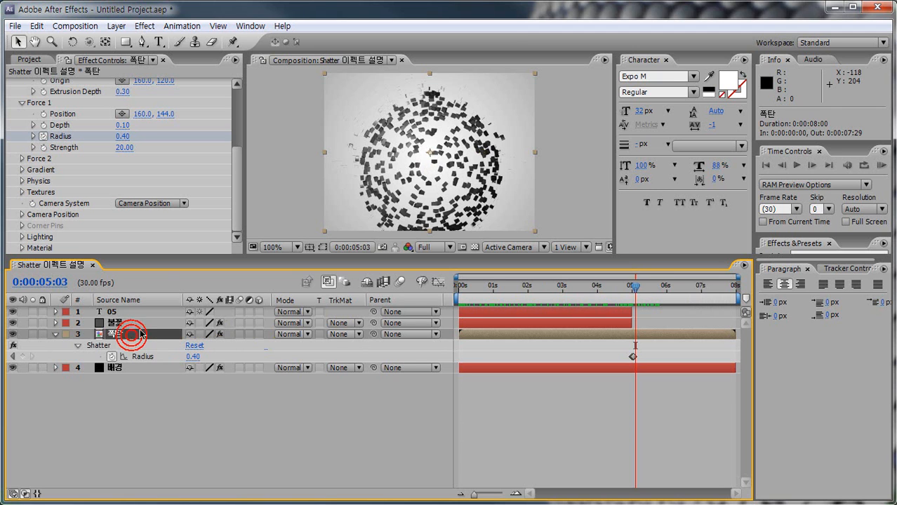
left_click(144, 26)
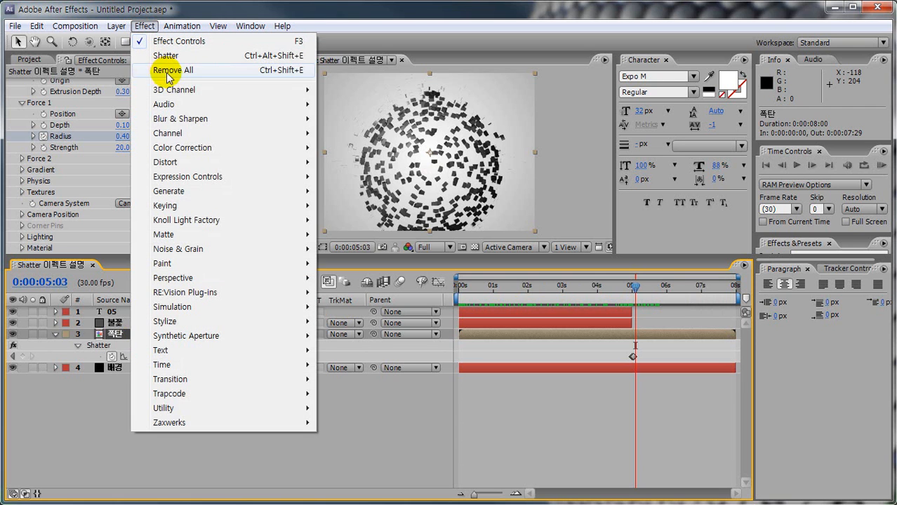
mouse_move(170, 125)
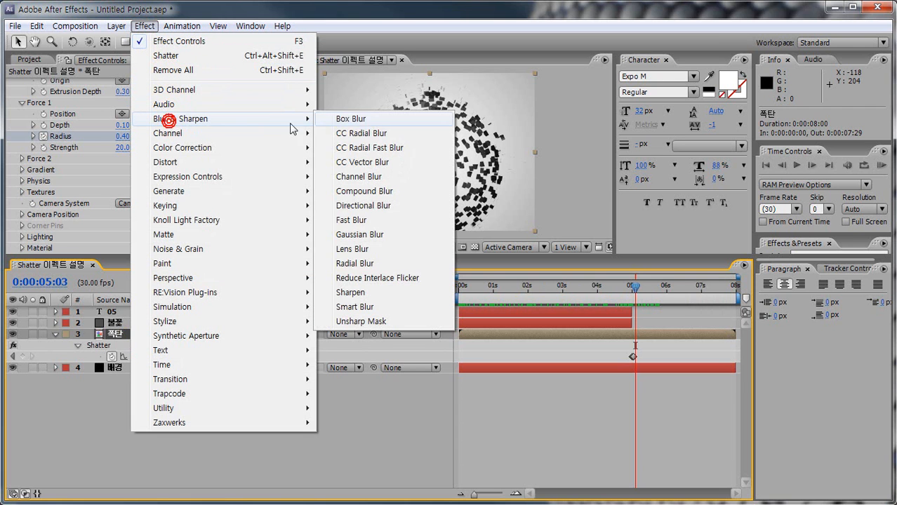
left_click(347, 265)
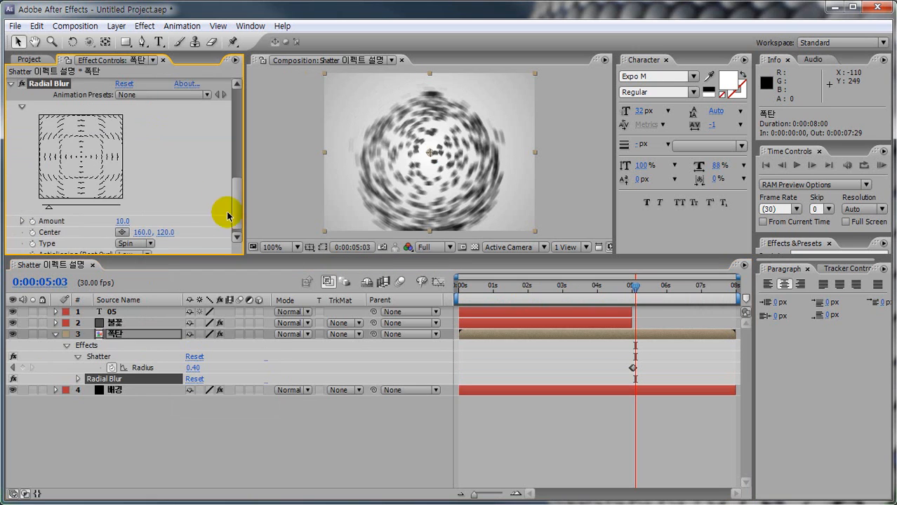
scroll(234, 190, "down", 1)
left_click(130, 237)
left_click(148, 255)
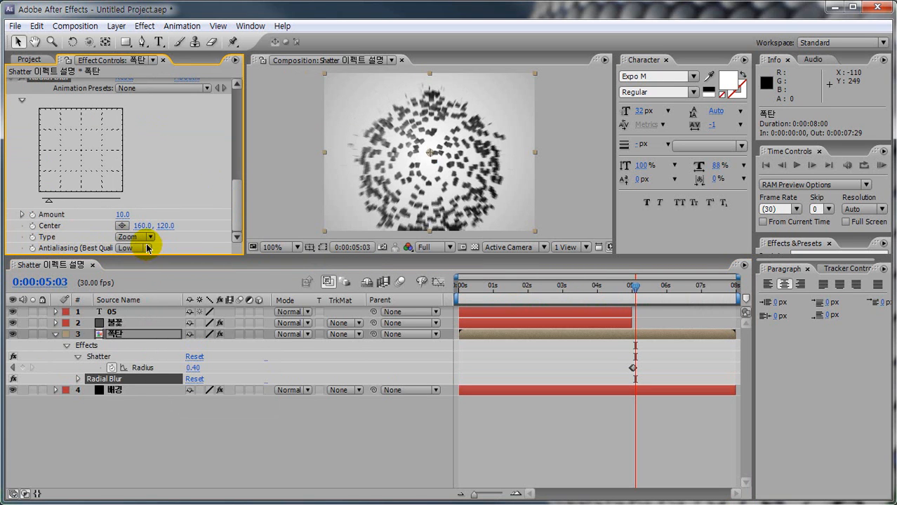
left_click(125, 214)
type("20")
key("Return")
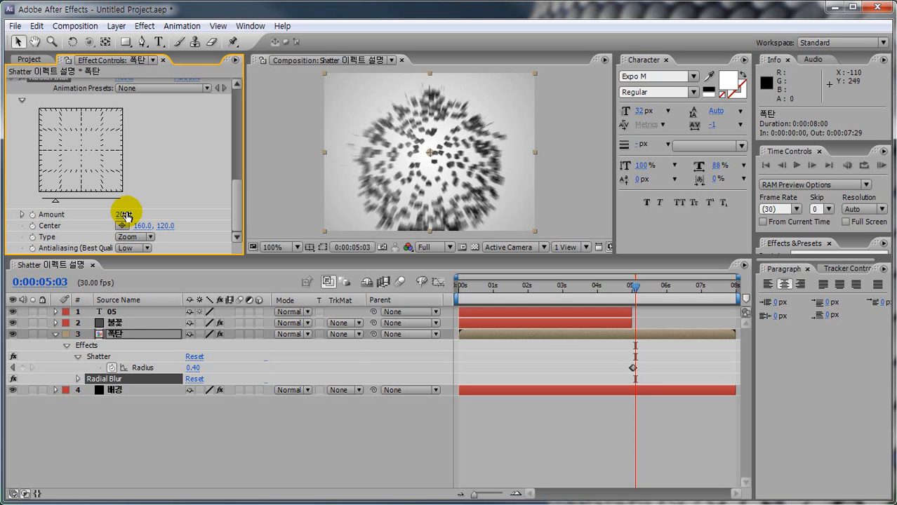
- Start keyframing the Radial Blur amount at 0:00:05:01 and reveal the bomb layer's keyframed properties
left_click_drag(634, 287, 438, 301)
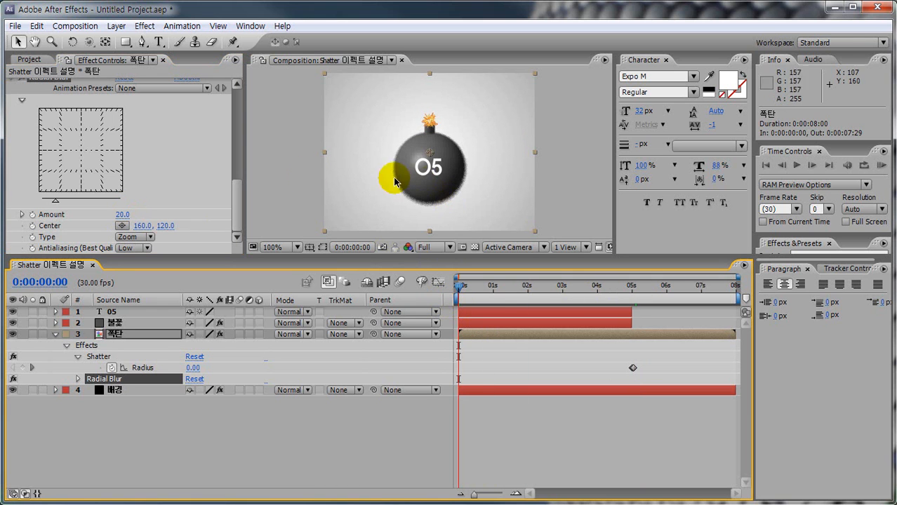
mouse_move(235, 190)
left_mouse_down()
mouse_move(235, 181)
mouse_move(235, 199)
left_mouse_up()
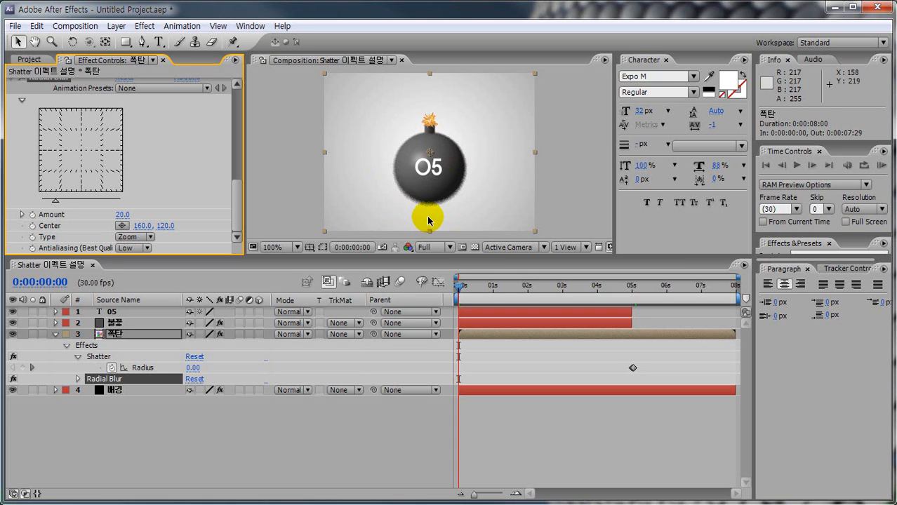
left_click(460, 289)
left_click_drag(460, 289, 634, 297)
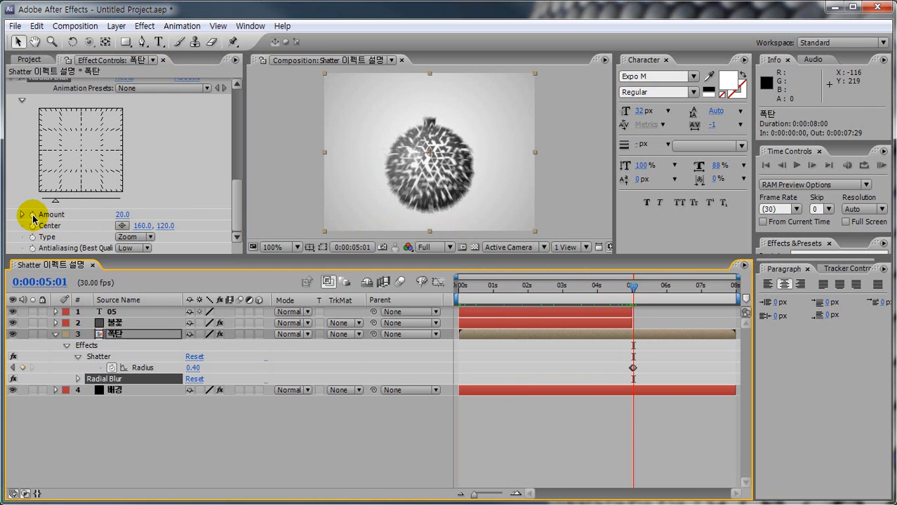
left_click(32, 218)
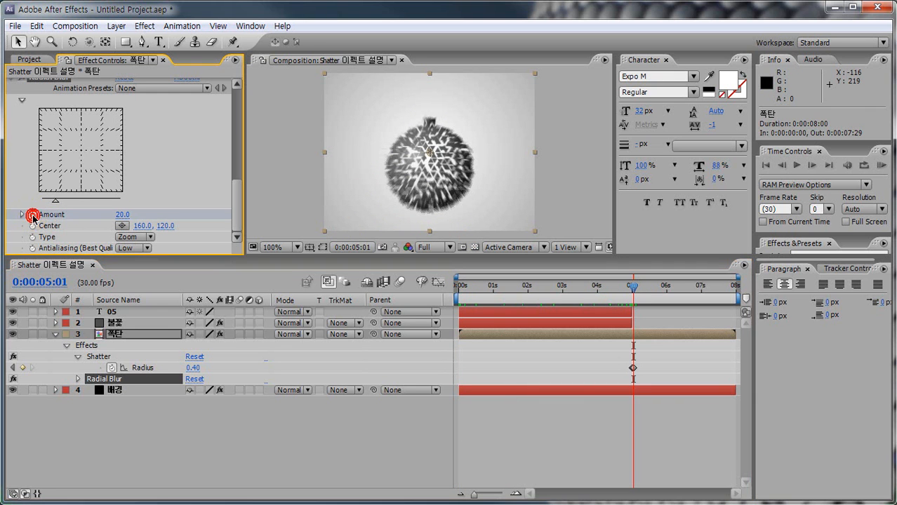
left_click(127, 335)
key("u")
key("u")
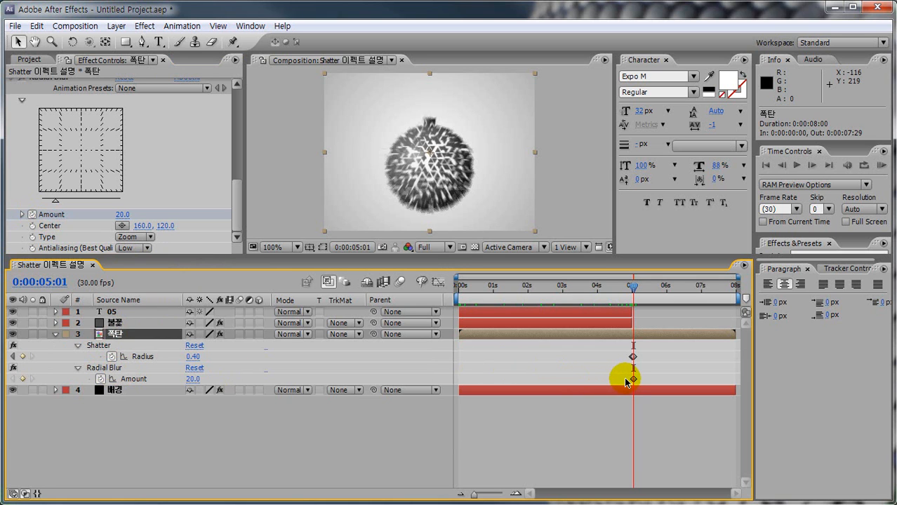
- Set the Radial Blur amount to 0 one frame earlier, at 0:00:05:00
key("Page_Up")
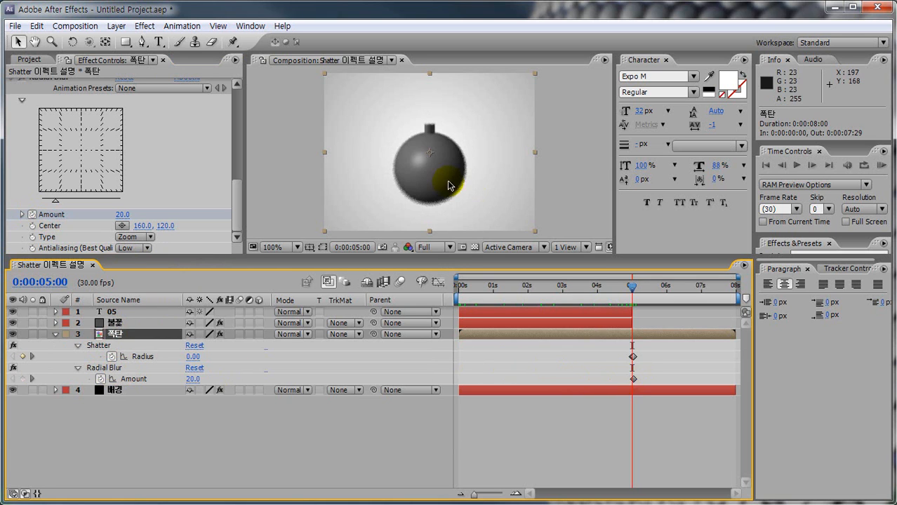
left_click(120, 214)
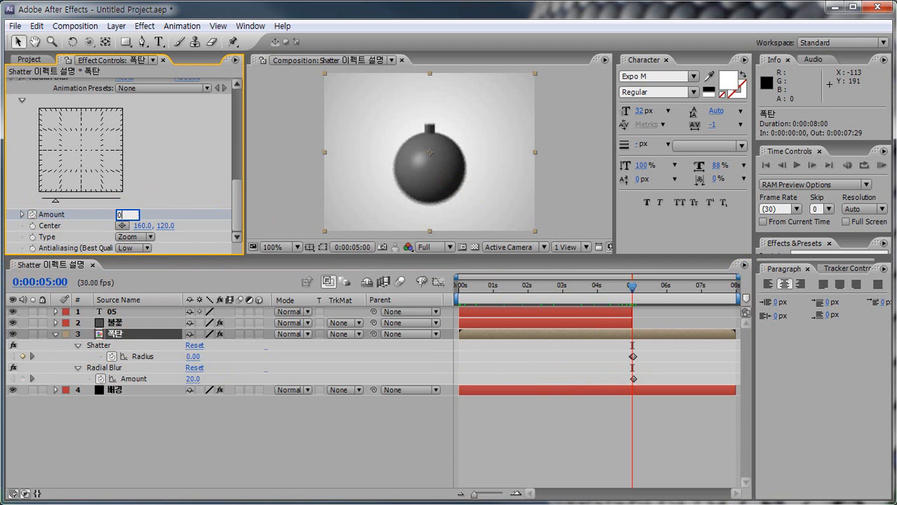
type("0")
key("Return")
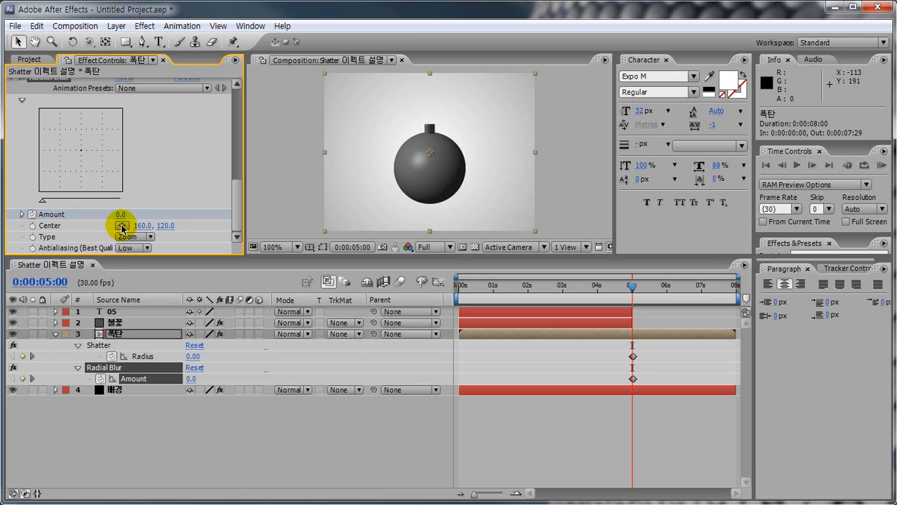
- Place the Radial Blur center at the middle of the bomb, at 160, 145, and compare it with the Shatter force point
left_click(122, 226)
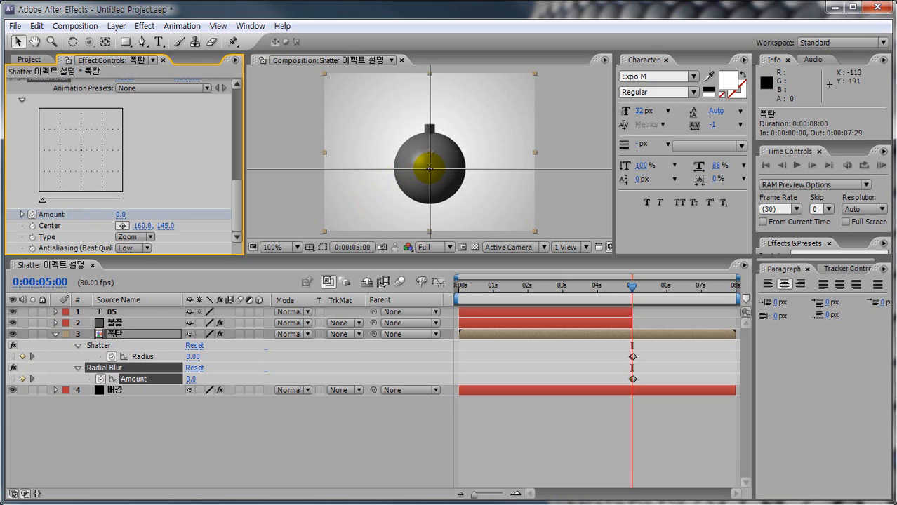
left_click(430, 168)
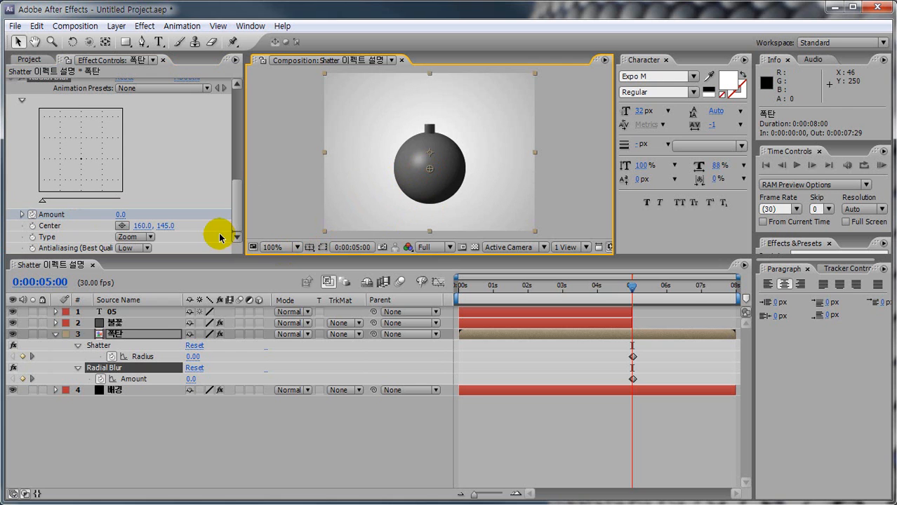
left_click(97, 346)
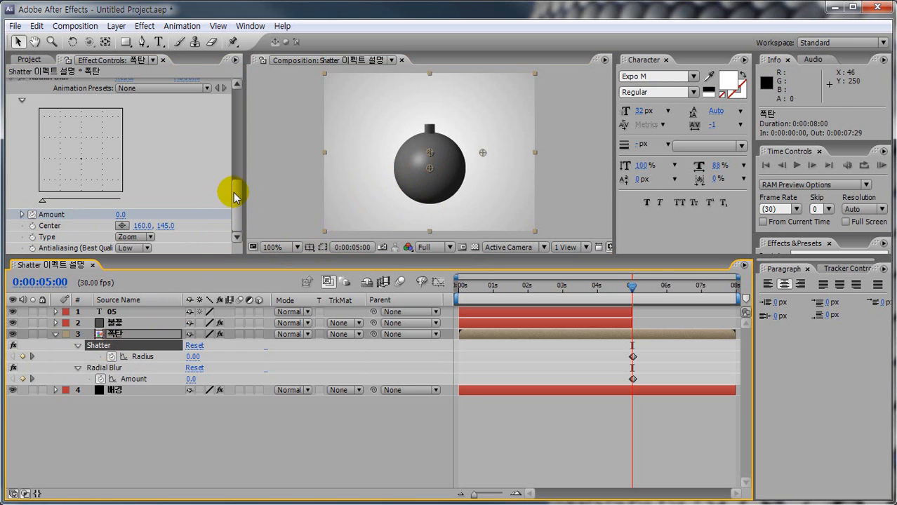
left_click(111, 368)
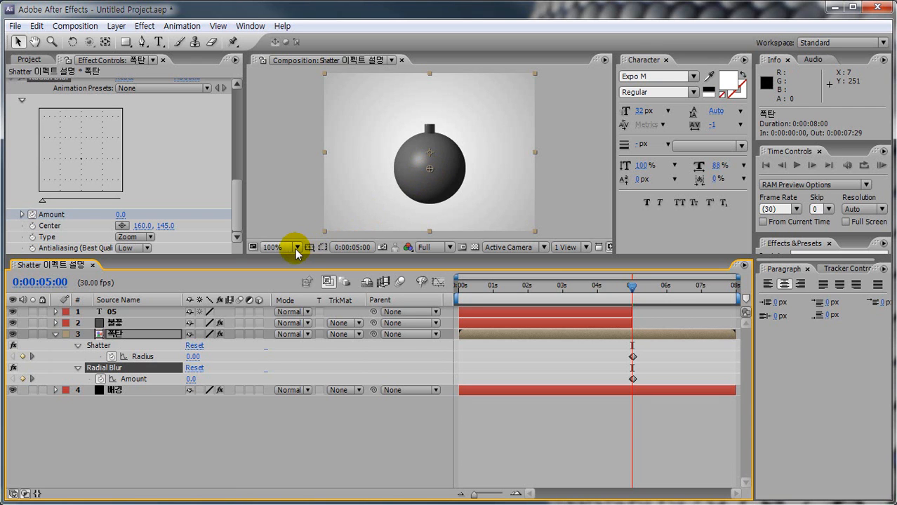
left_click(99, 345)
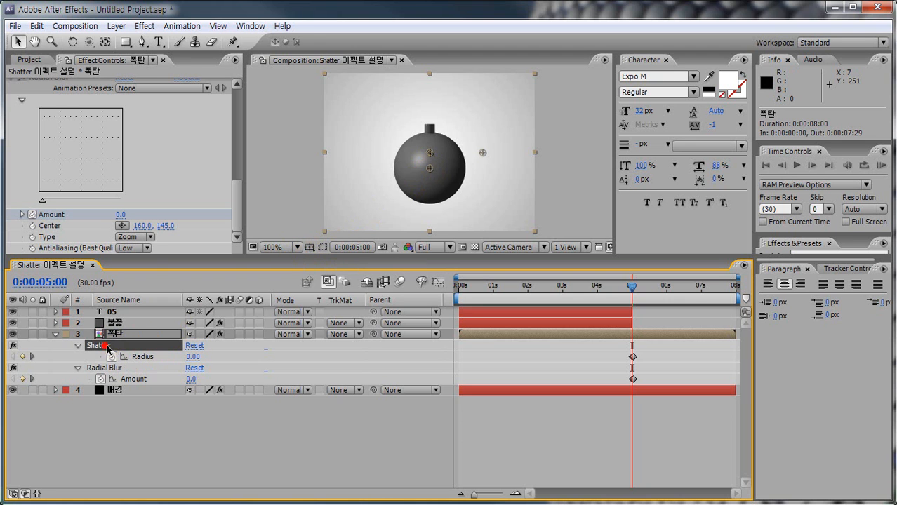
- Show the rulers and add a vertical and a horizontal guide crossing at the bomb's center, the horizontal one at about 143
left_click(309, 248)
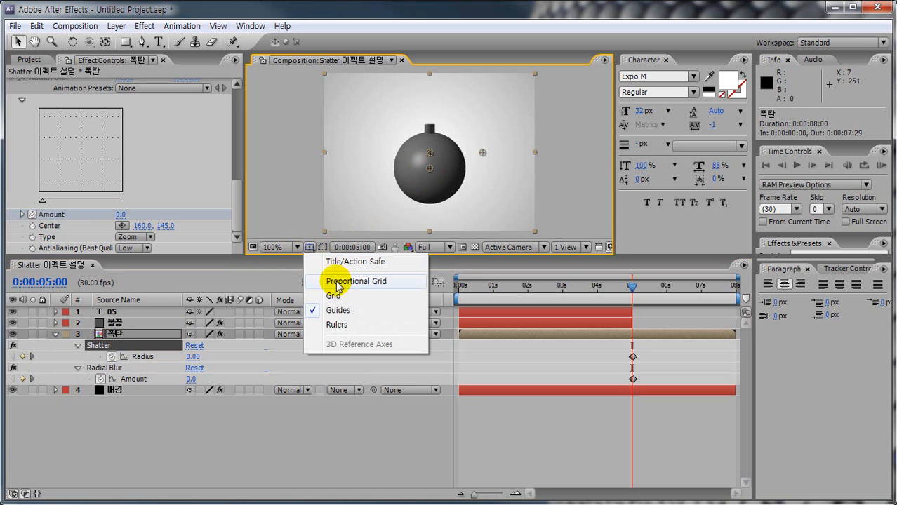
left_click(337, 325)
left_click_drag(251, 166, 434, 186)
left_click_drag(435, 70, 457, 172)
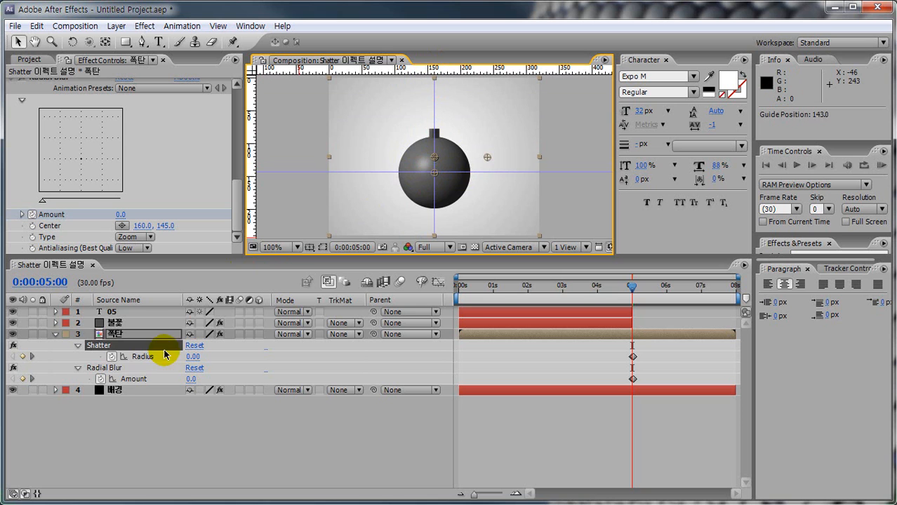
- Place the Radial Blur center on the crossing of the guides, at about 159.8, 143.3
left_click(118, 368)
scroll(434, 179, "up", 4)
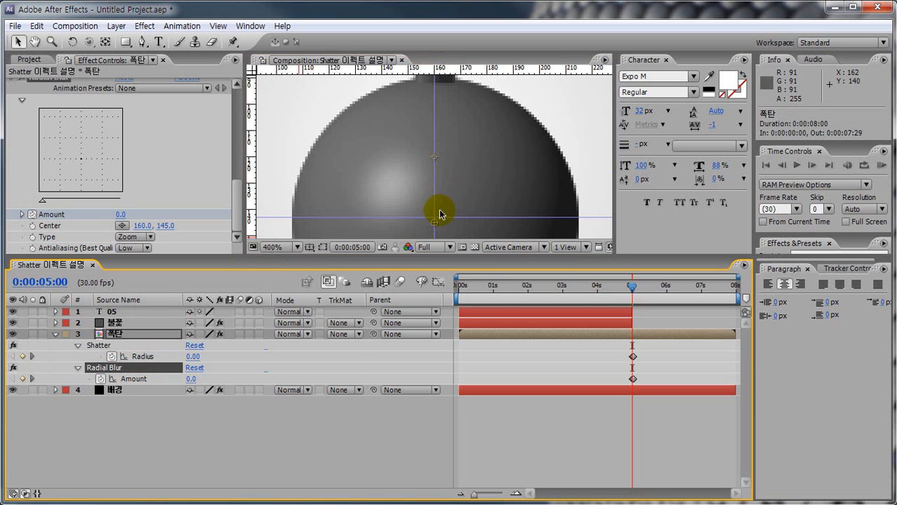
key("space")
left_click_drag(446, 213, 447, 149)
left_click(437, 159)
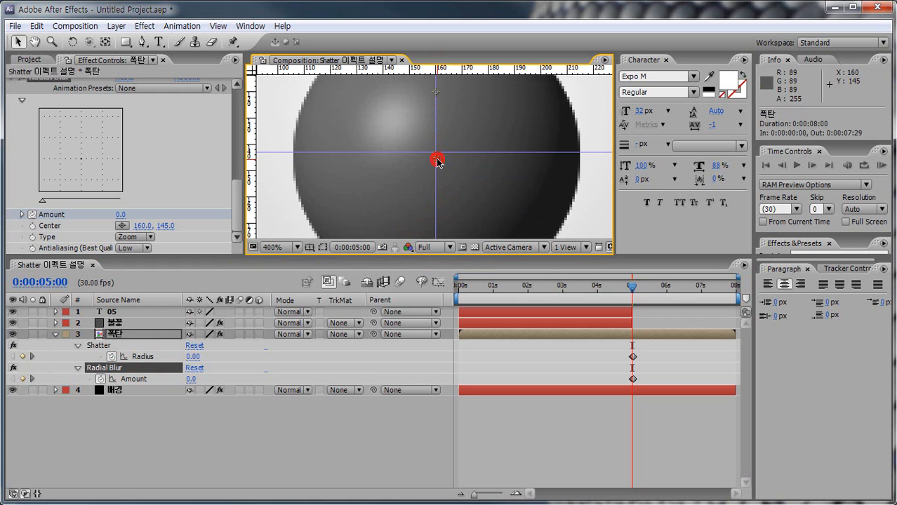
left_click(119, 226)
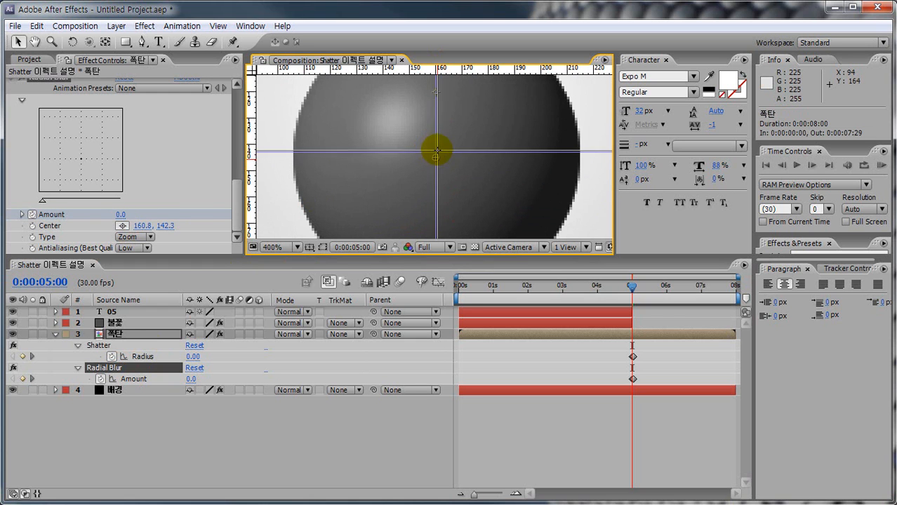
left_click(436, 153)
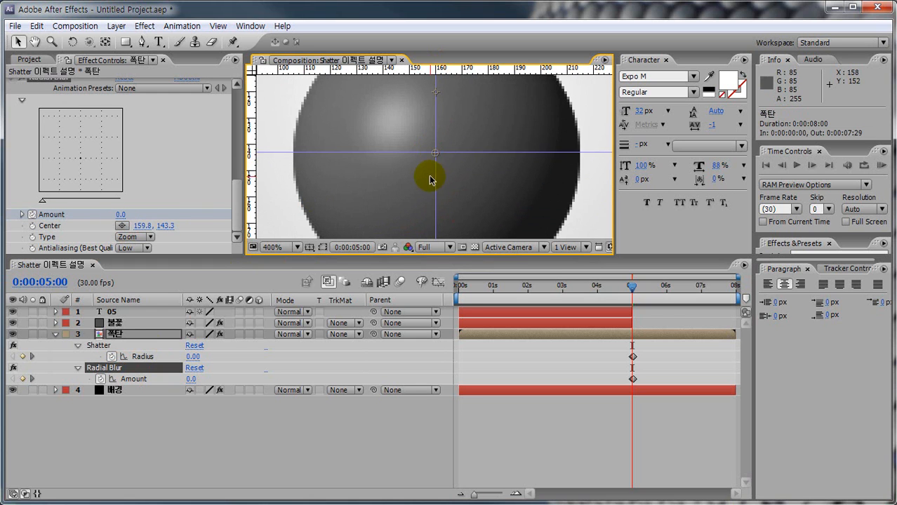
- Place the Shatter effect's Force 1 position on the crossing of the guides, at about 160.3, 143.5
left_click(98, 345)
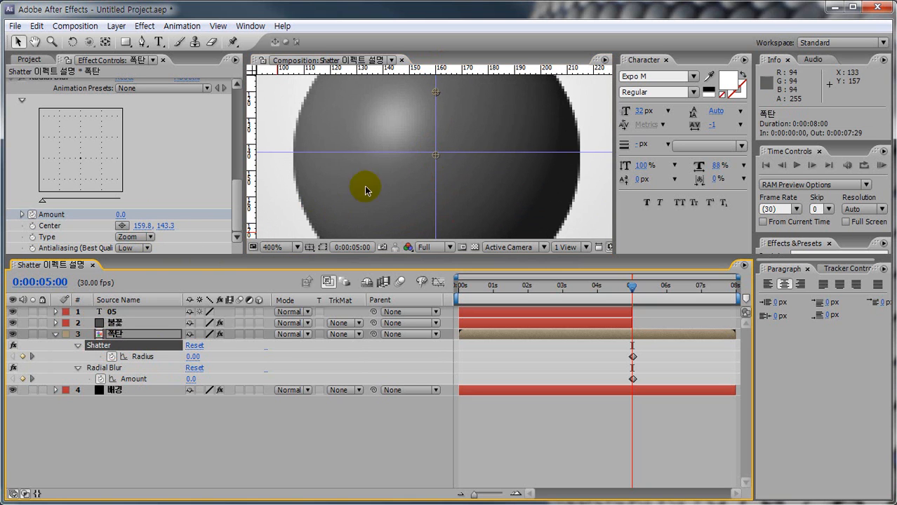
left_click_drag(237, 202, 243, 122)
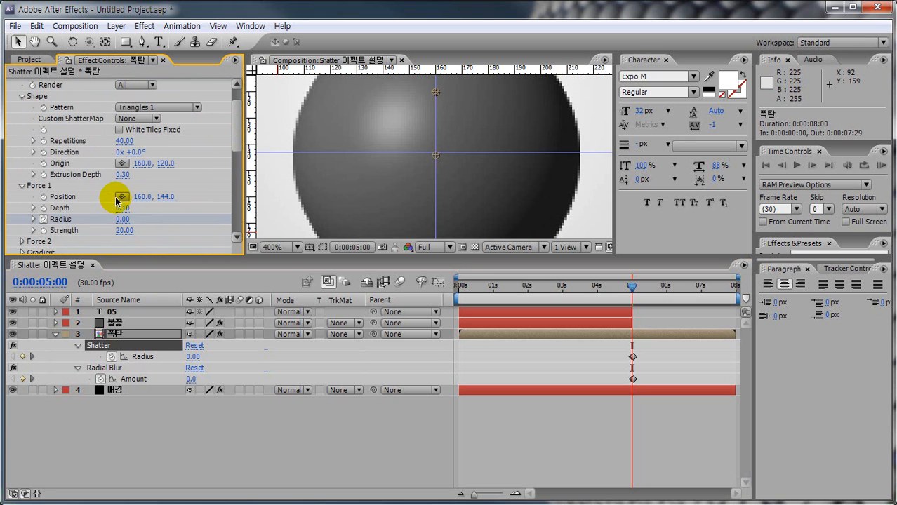
left_click(436, 154)
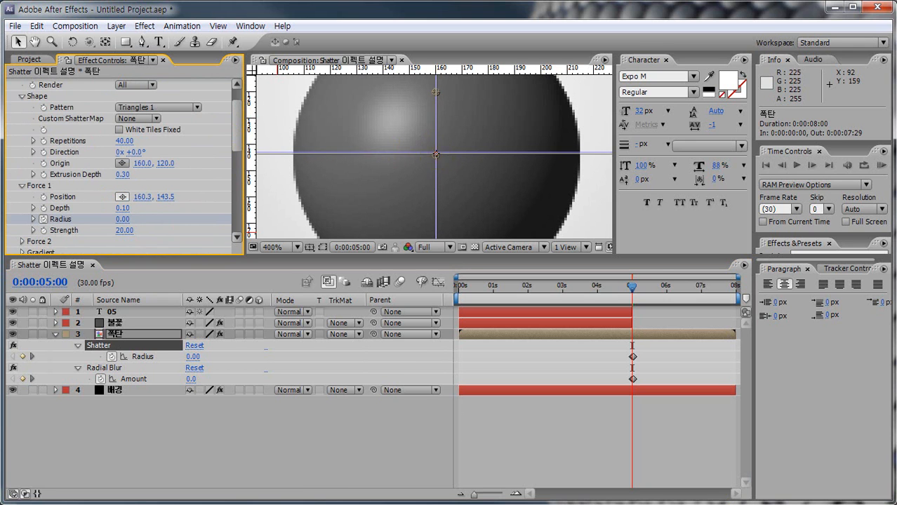
- Hide the guides and rulers and show the whole bomb composition at 100% magnification
left_click(436, 153)
left_click(427, 198)
key("slash")
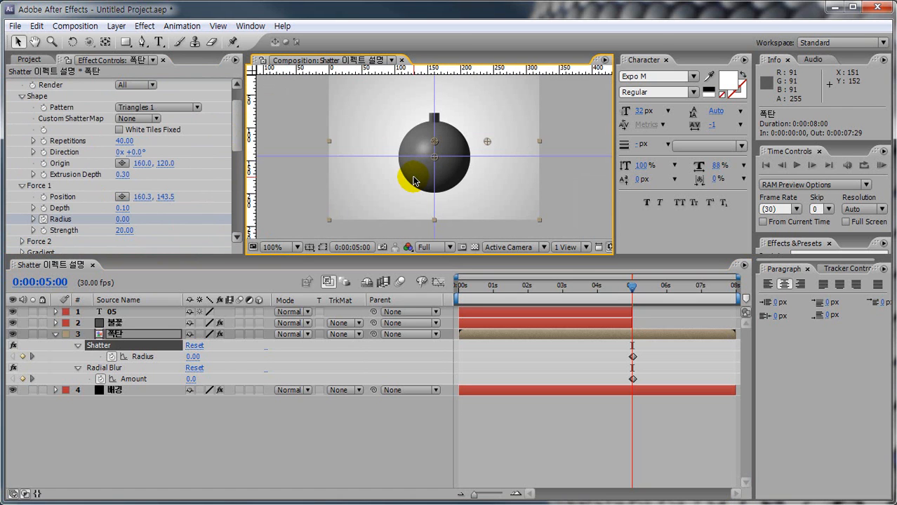
left_click(309, 247)
left_click(328, 313)
left_click(309, 247)
left_click(328, 325)
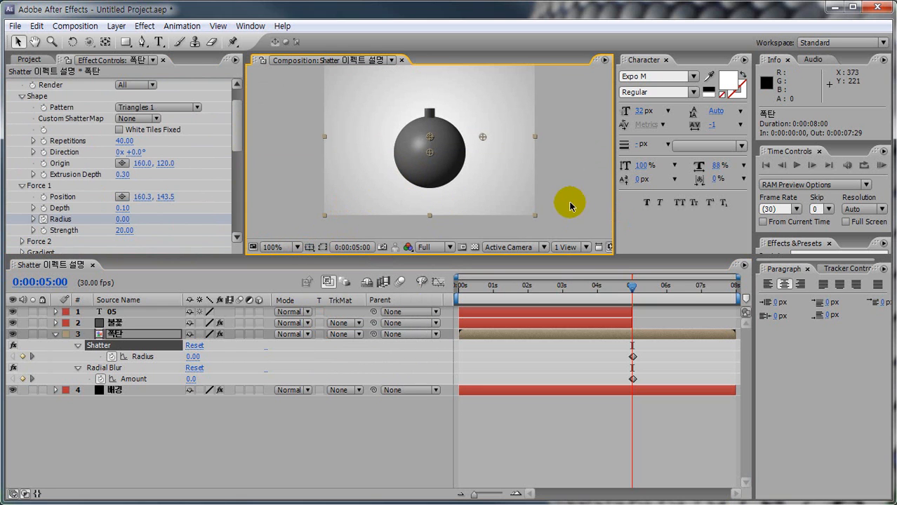
key("h")
left_click_drag(515, 154, 503, 169)
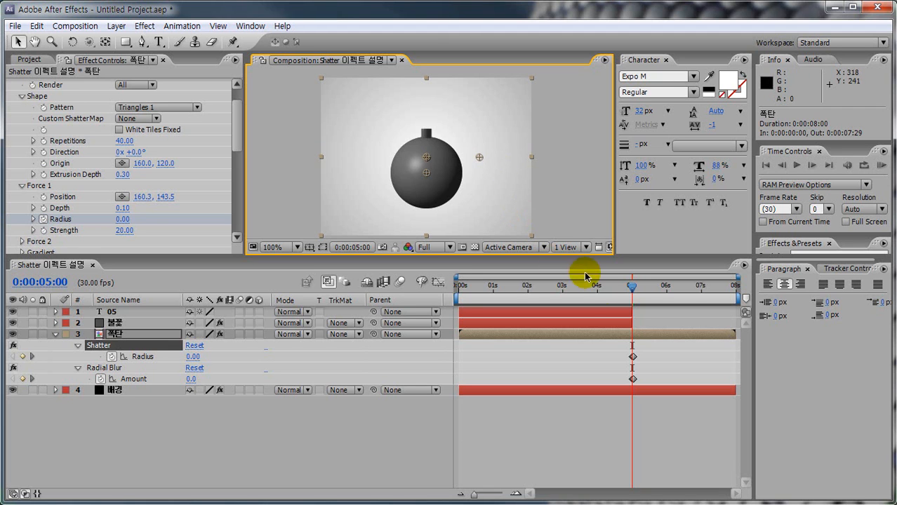
- Scrub back before the five-second mark and preview the bomb's countdown and explosion
left_click(629, 289)
mouse_move(629, 291)
left_mouse_down()
mouse_move(540, 295)
mouse_move(633, 303)
mouse_move(652, 293)
mouse_move(615, 299)
left_mouse_up()
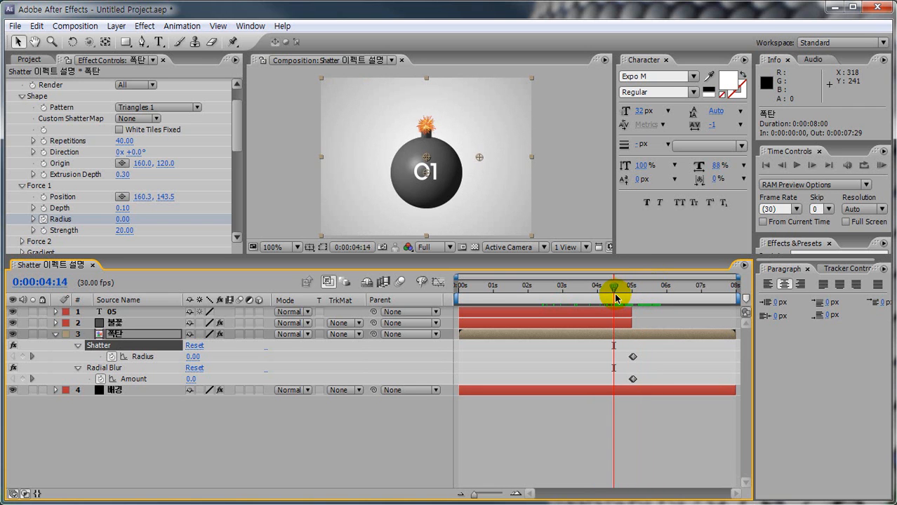
left_click(797, 165)
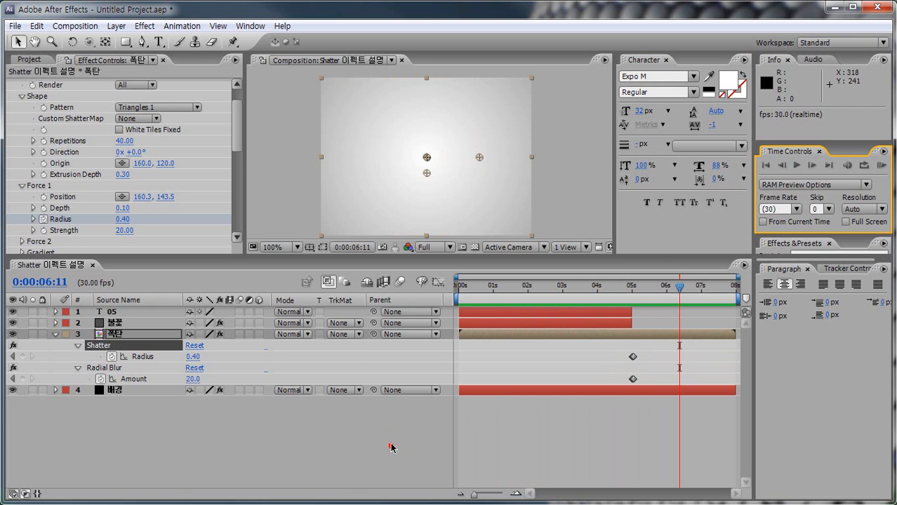
- Set the Shatter effect's Force 1 Strength to 30, checking the fragments at 0:00:05:01
left_click_drag(678, 286, 631, 294)
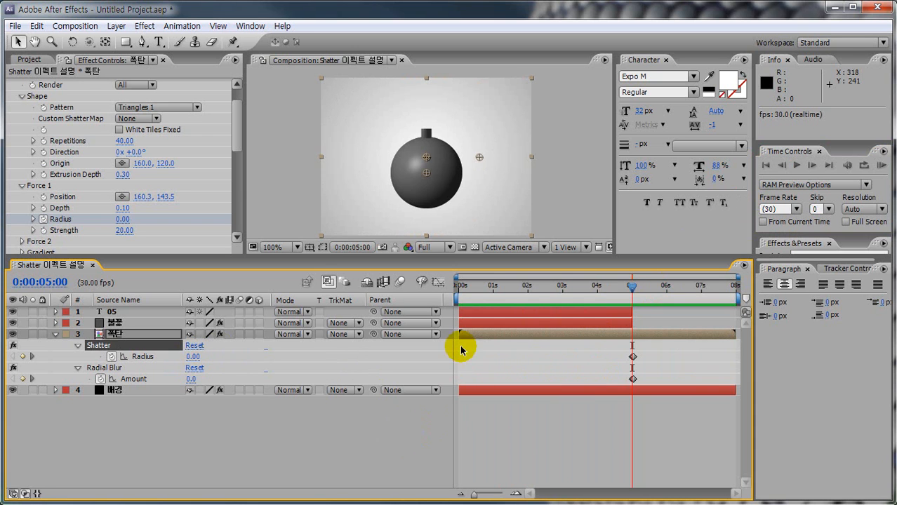
left_click(632, 290)
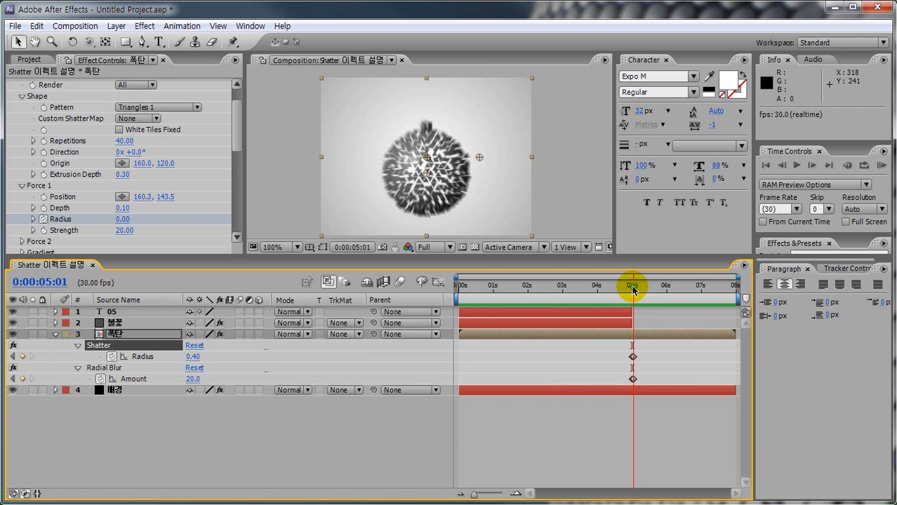
left_click(632, 356)
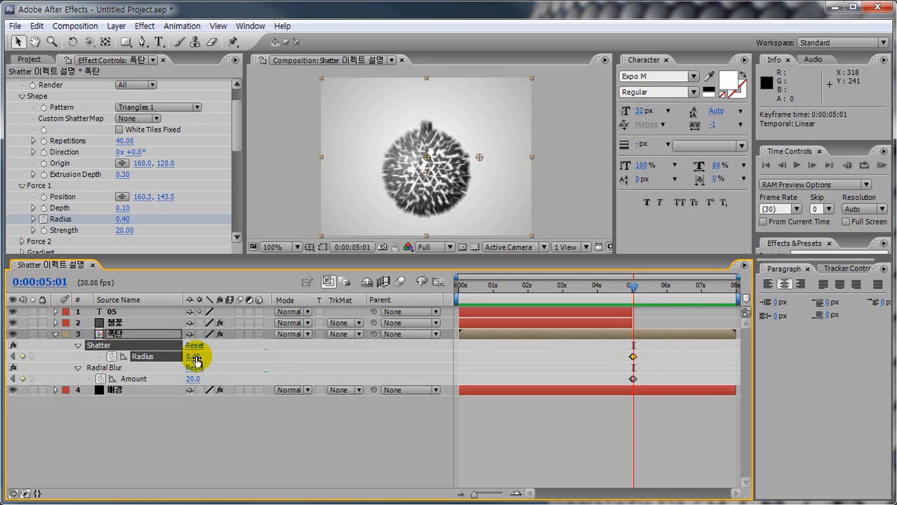
left_click(124, 232)
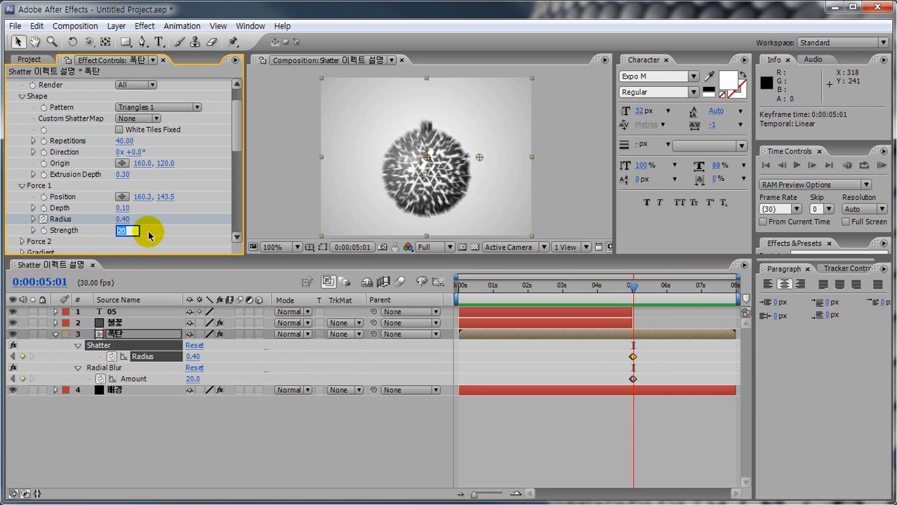
type("3")
key("Return")
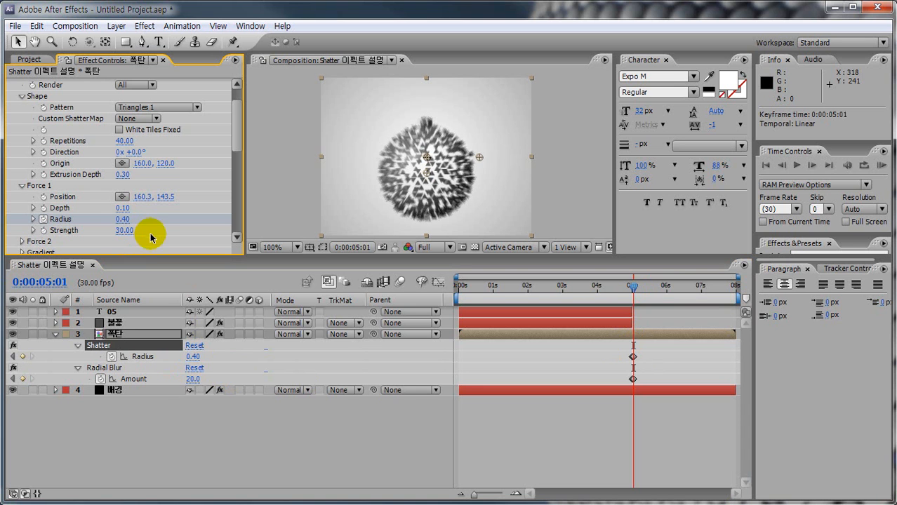
- Preview the stronger explosion and examine the flying fragments around 0:00:05:09
left_click(637, 288)
left_click_drag(636, 288, 734, 286)
left_click(801, 165)
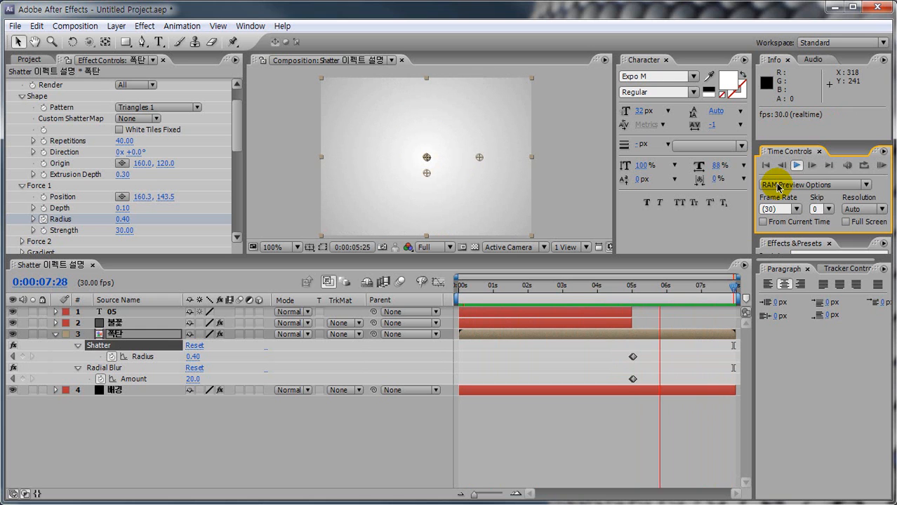
left_click(705, 283)
left_click_drag(704, 283, 644, 294)
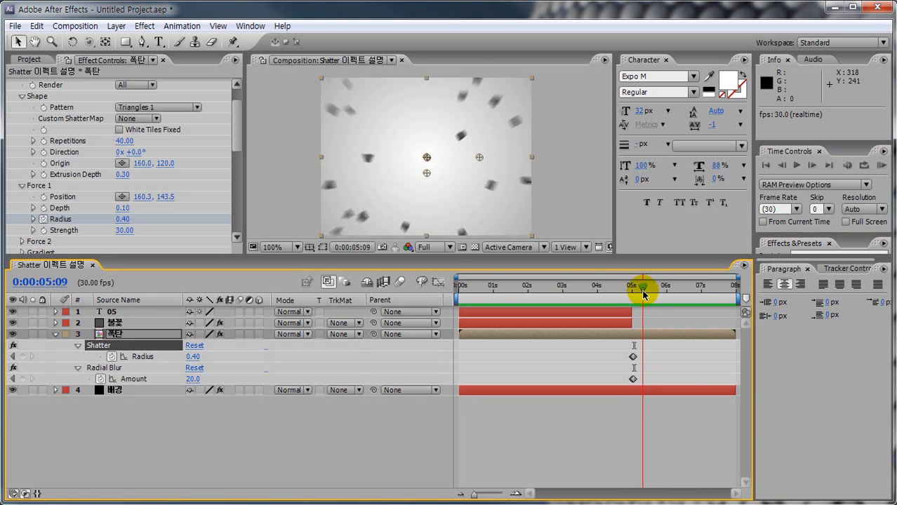
left_click(330, 437)
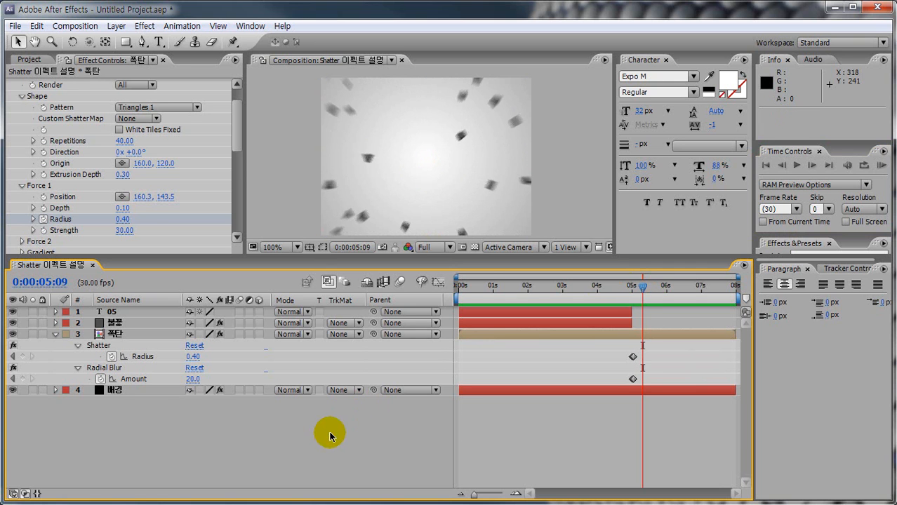
- Create a 320 x 240 pixel dark grey solid named 폭발화염, with the current time at 0:00:05:01
left_click_drag(645, 293, 636, 295)
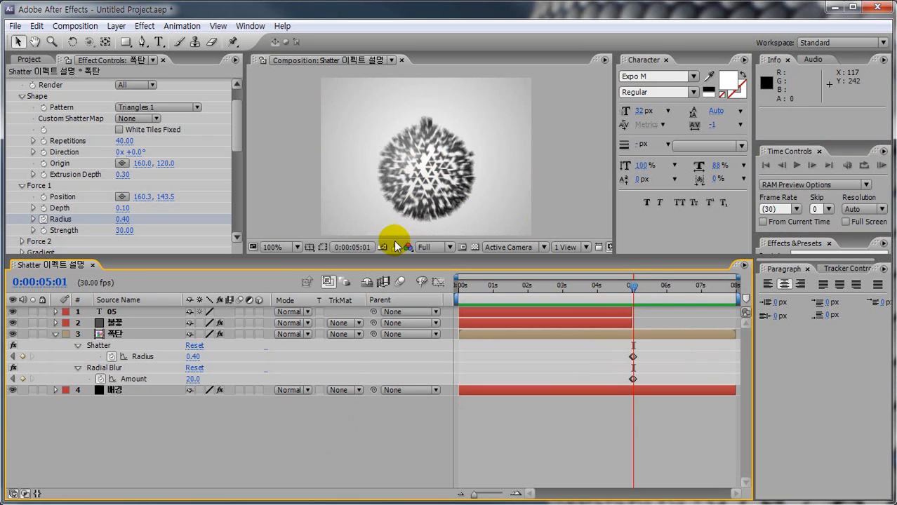
left_click(118, 336)
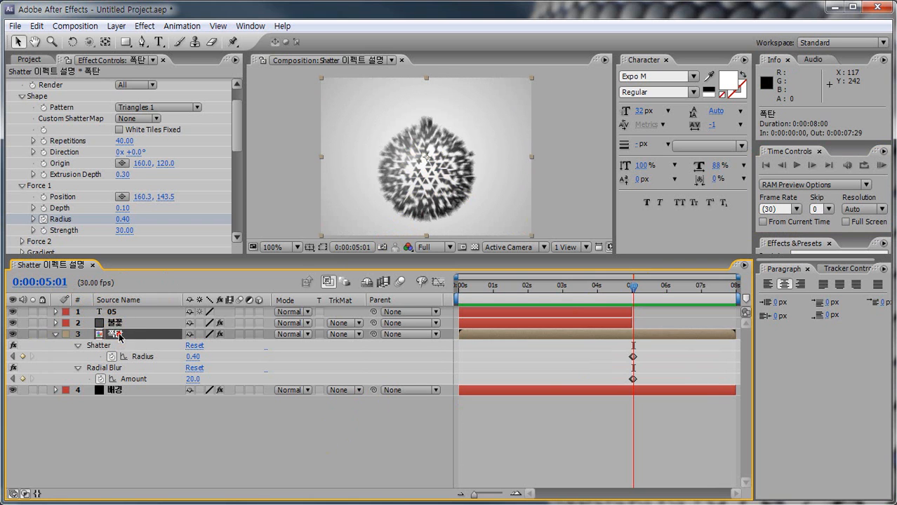
left_click(118, 391)
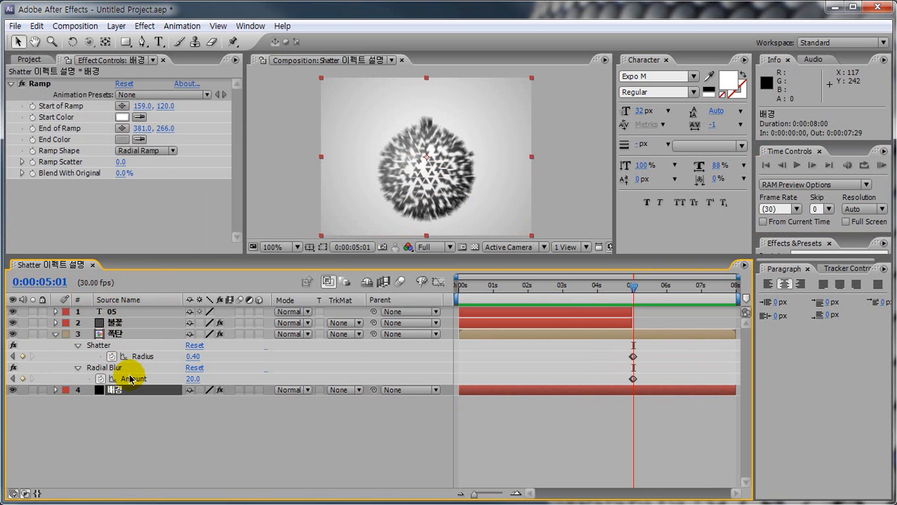
key("ctrl+y")
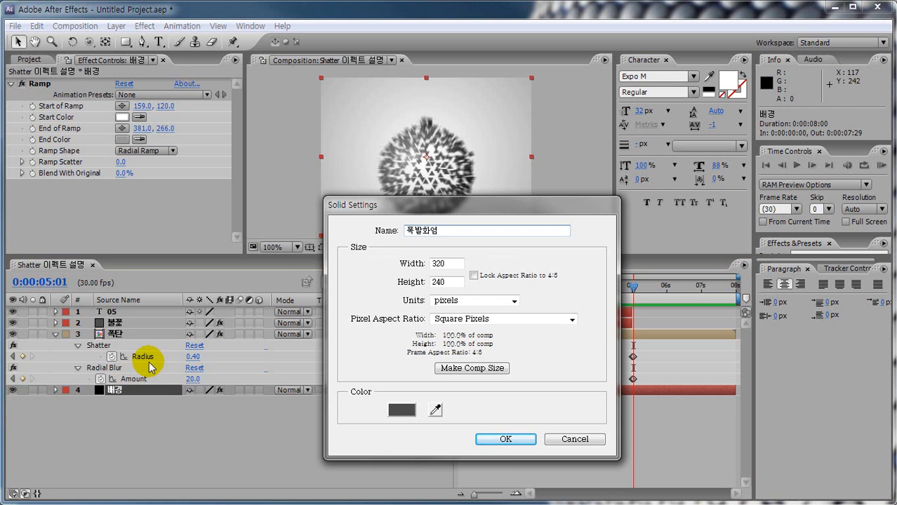
left_click(497, 439)
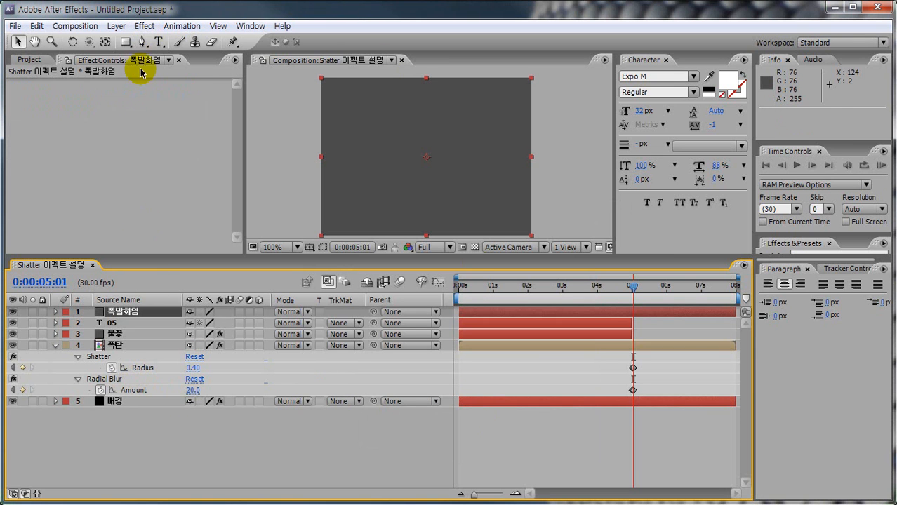
- Apply the CC Particle World effect to the 폭발화염 solid
left_click(143, 27)
mouse_move(184, 307)
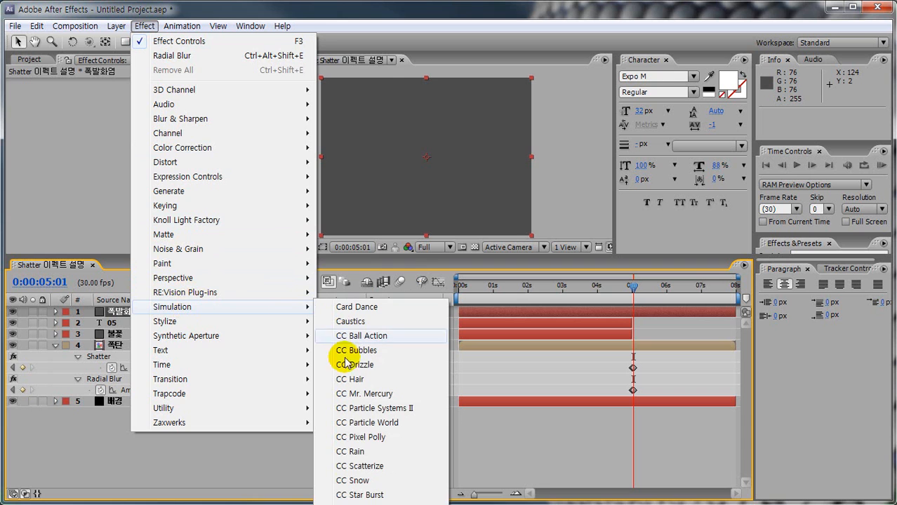
left_click(351, 423)
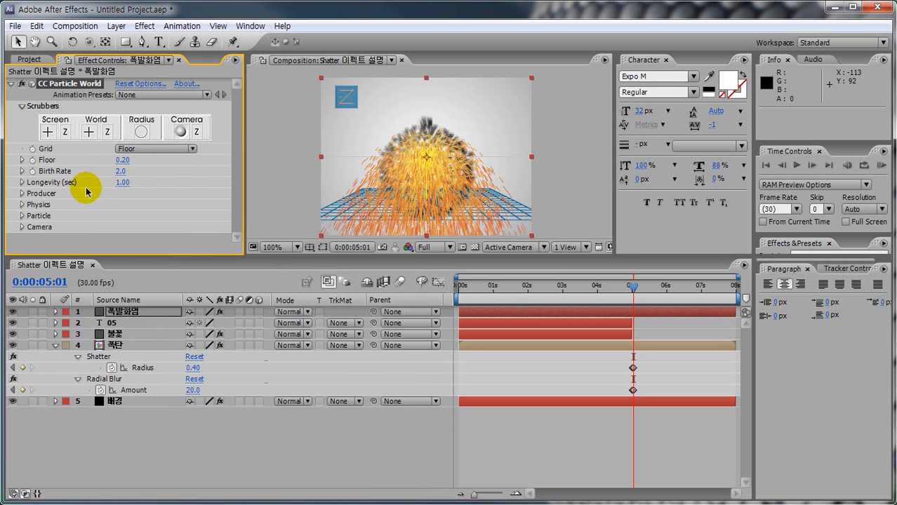
key("ctrl+shift+d")
mouse_move(114, 176)
left_mouse_down()
mouse_move(132, 176)
mouse_move(131, 187)
left_mouse_up()
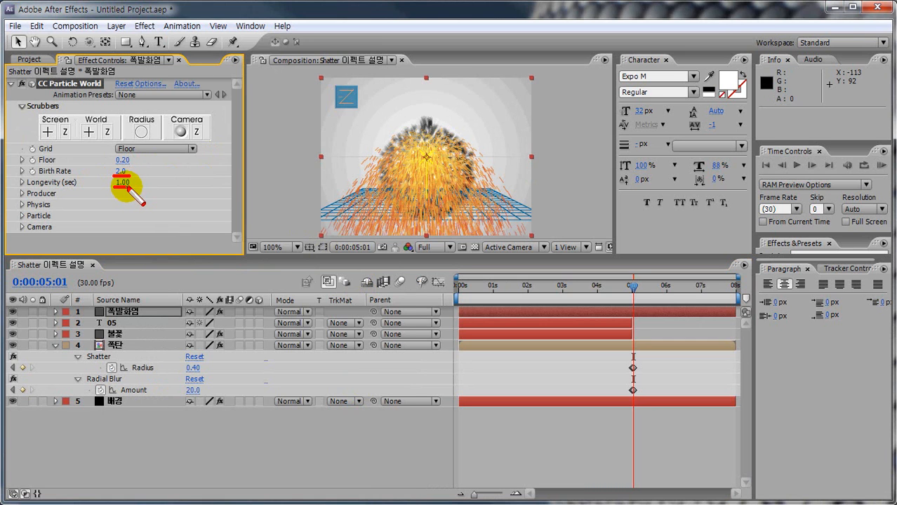
mouse_move(427, 158)
left_mouse_down()
mouse_move(446, 141)
mouse_move(425, 149)
mouse_move(371, 131)
left_mouse_up()
left_click_drag(103, 151, 187, 150)
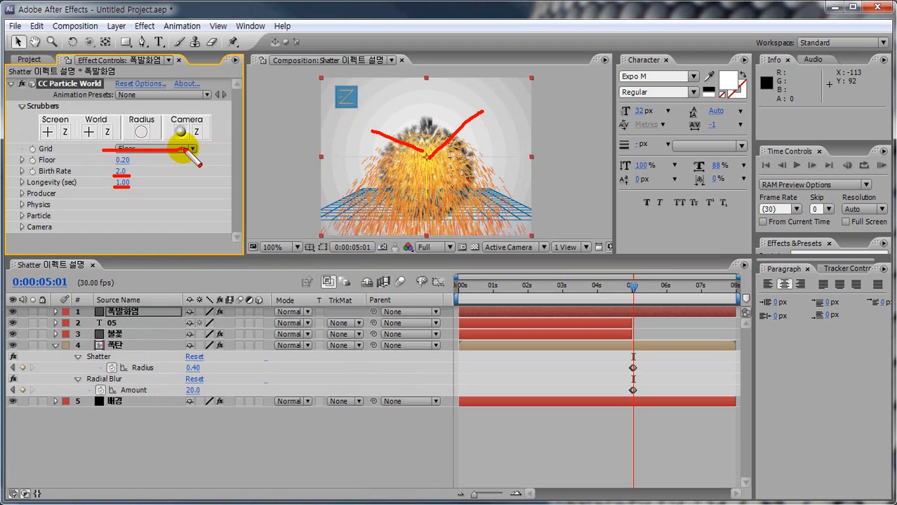
key("Escape")
- Set the CC Particle World Grid option to Off
left_click(193, 150)
left_click(193, 151)
left_click(176, 89)
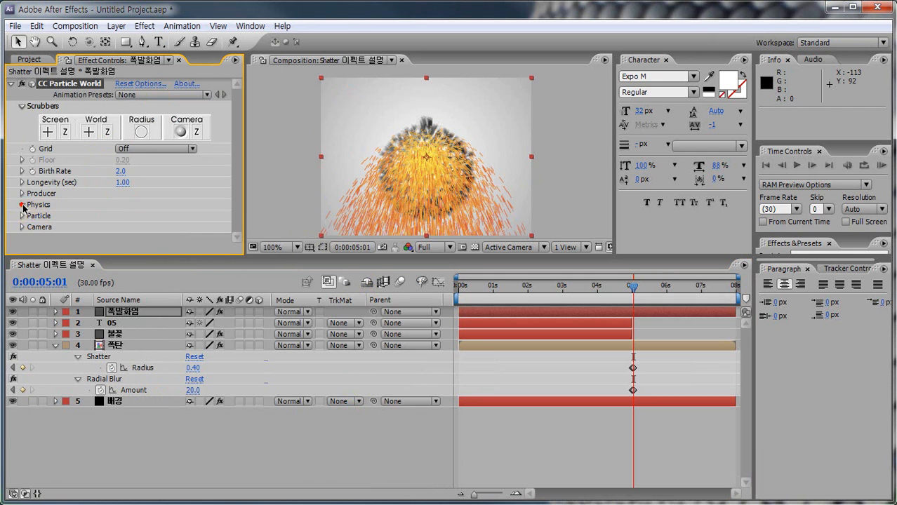
- Set the particles' Physics Gravity to 0 and the Producer's Position Y to 0.08
left_click(21, 207)
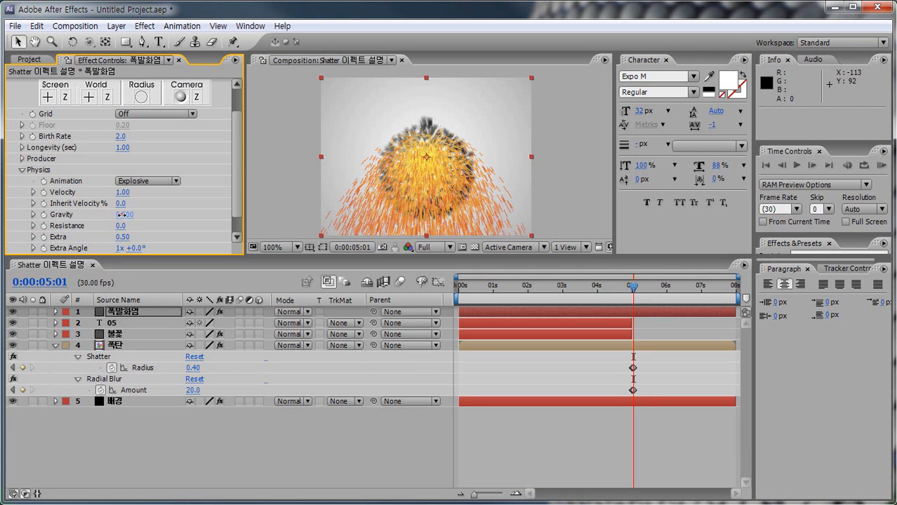
type("0")
key("Return")
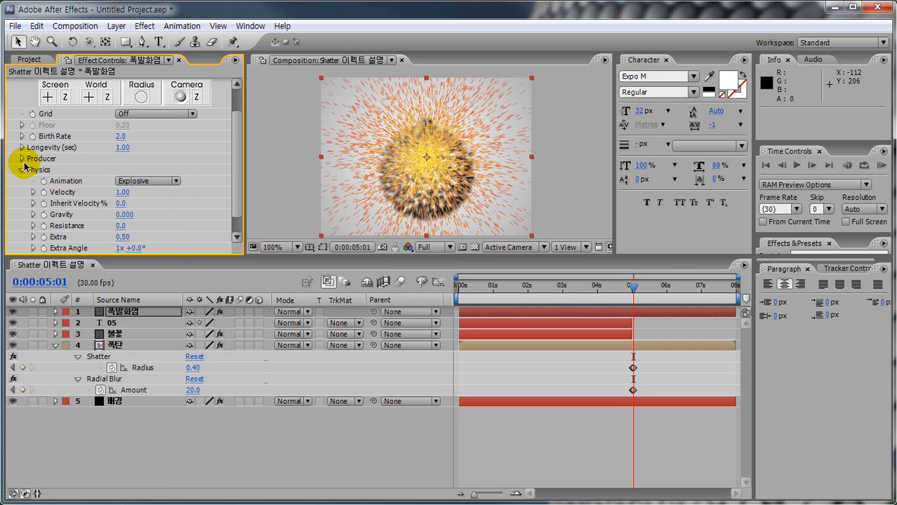
left_click(22, 159)
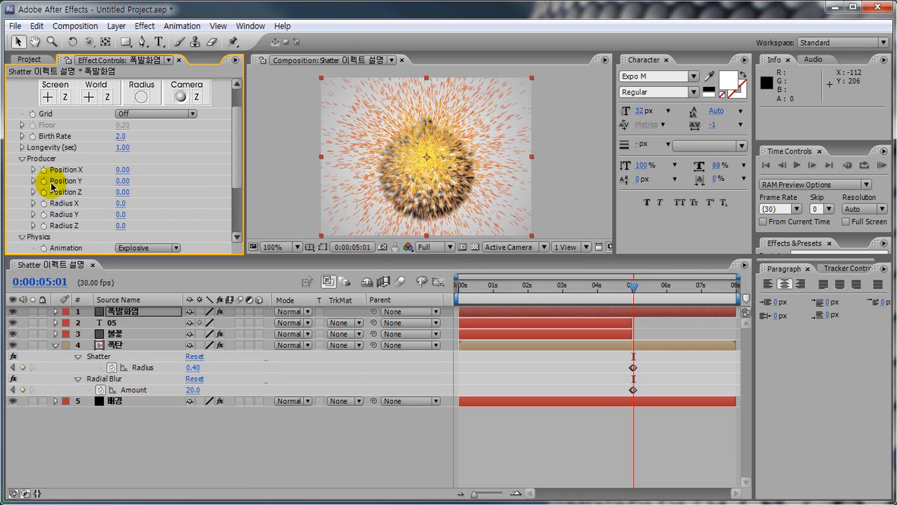
left_click_drag(123, 181, 125, 179)
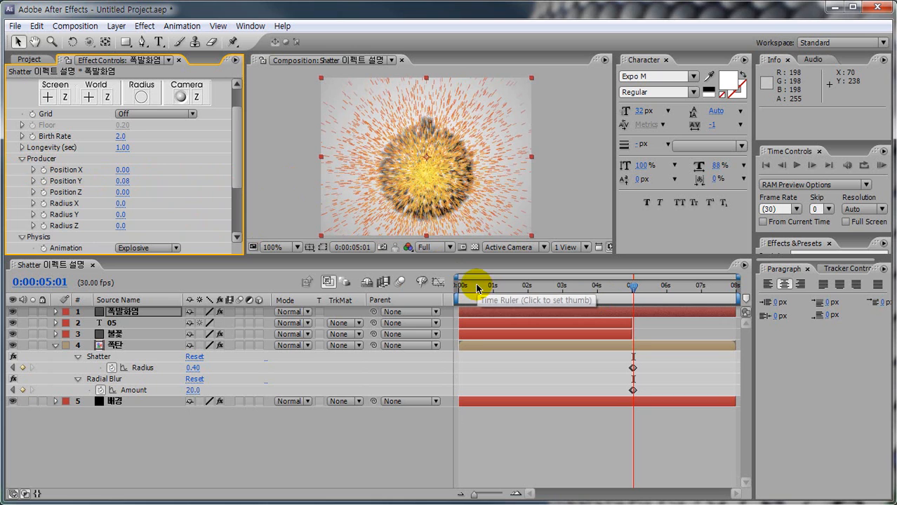
- Keyframe the particle Birth Rate at 2.0 at 0:00:05:01 and at 0 one frame earlier, and scrub through the change
left_click(32, 137)
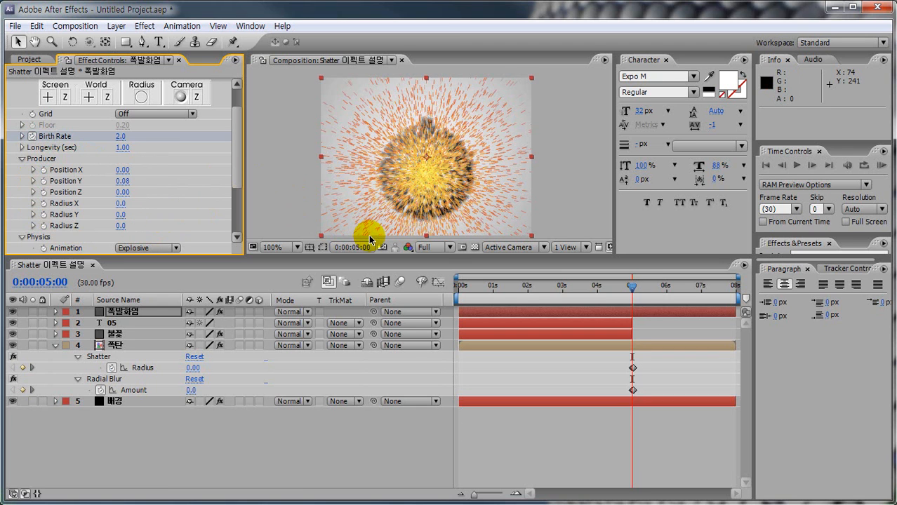
key("Page_Up")
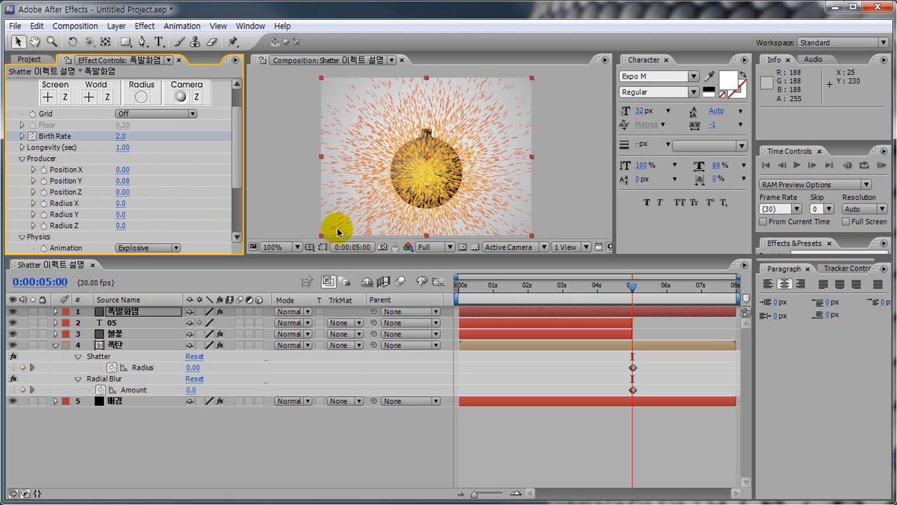
left_click(120, 136)
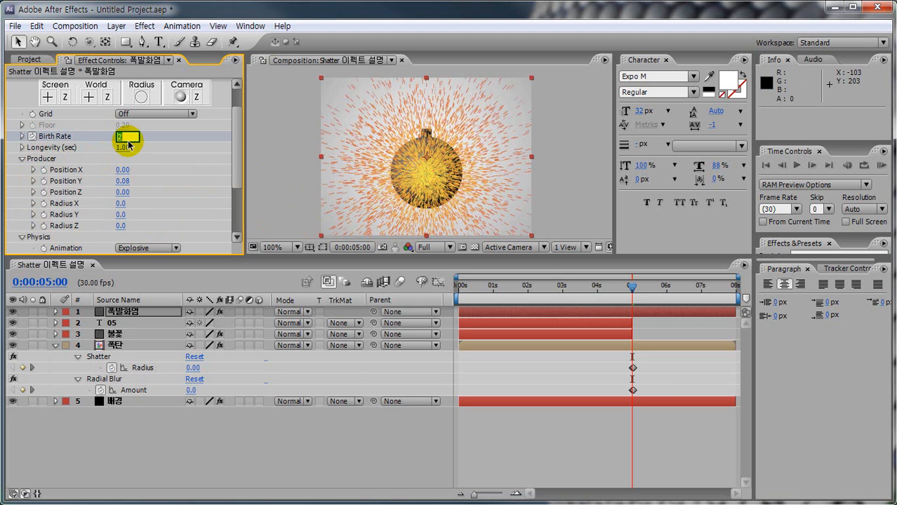
key("Return")
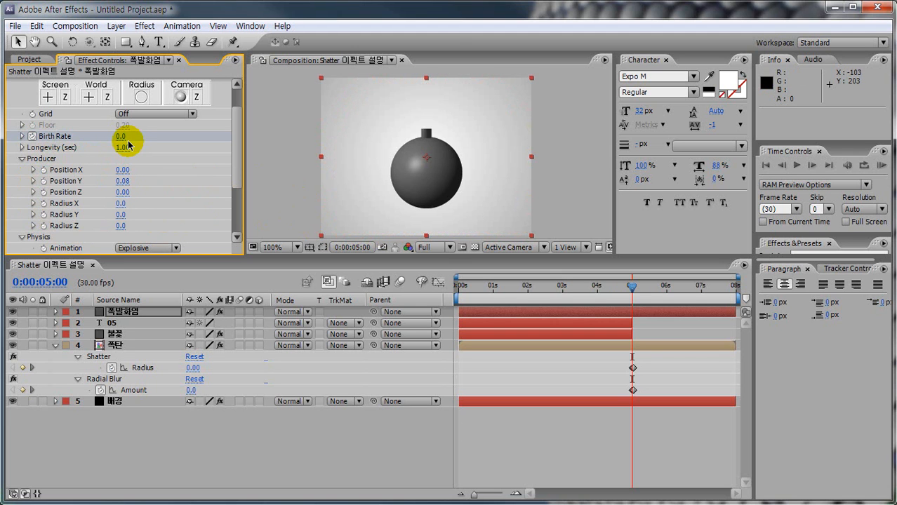
left_click(634, 287)
mouse_move(634, 287)
left_mouse_down()
mouse_move(661, 288)
mouse_move(631, 294)
left_mouse_up()
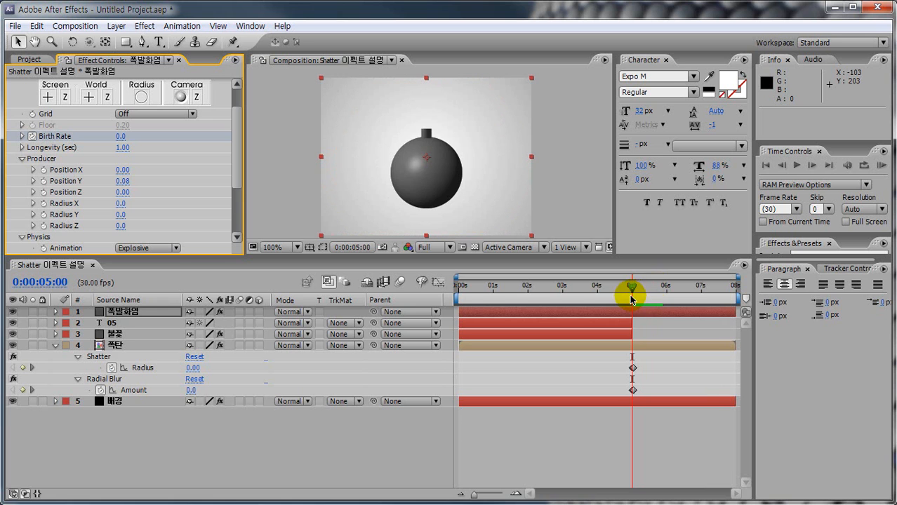
- Move the 폭발화염 layer between the bomb and background layers and show its Birth Rate keyframes at 0:00:05:01
left_click_drag(121, 312, 117, 394)
left_click(122, 394)
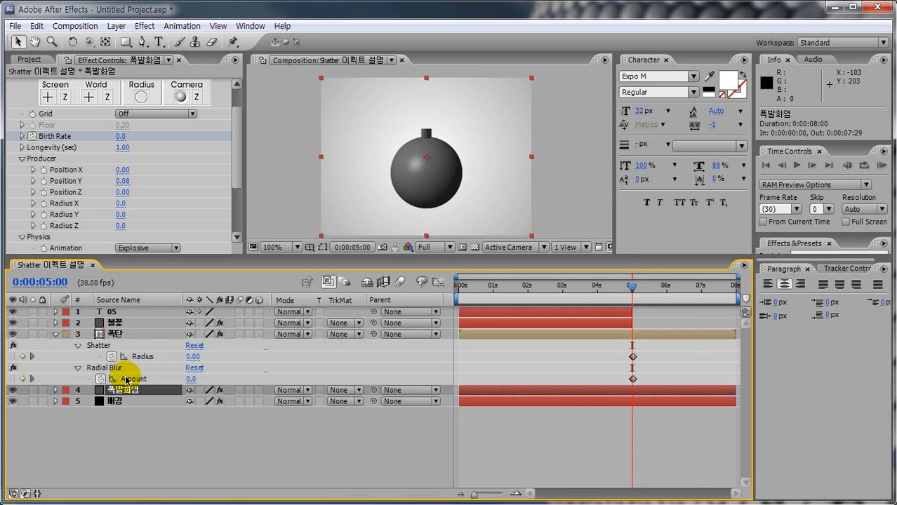
key("u")
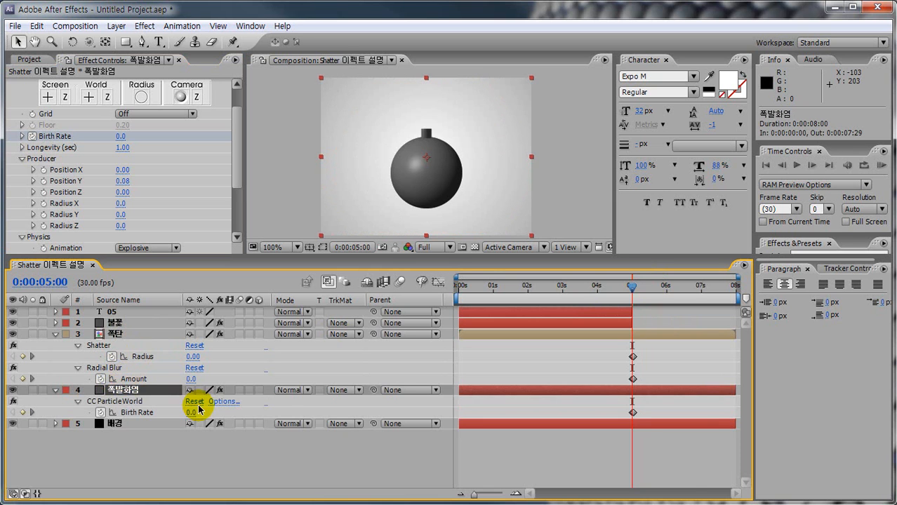
left_click_drag(632, 291, 632, 291)
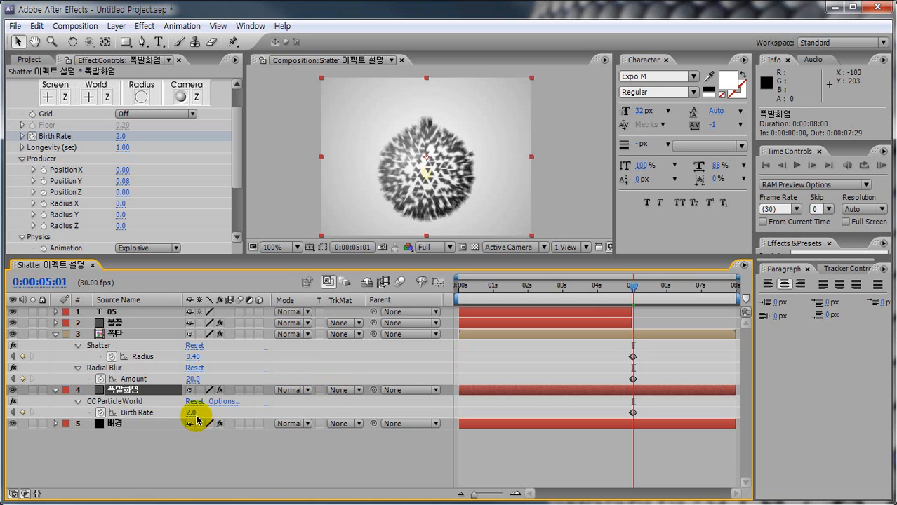
- Set the particle Birth Rate to 2.9 at 0:00:05:01 and Longevity to 1.45 seconds, and collapse the Producer settings
left_click_drag(188, 414, 191, 413)
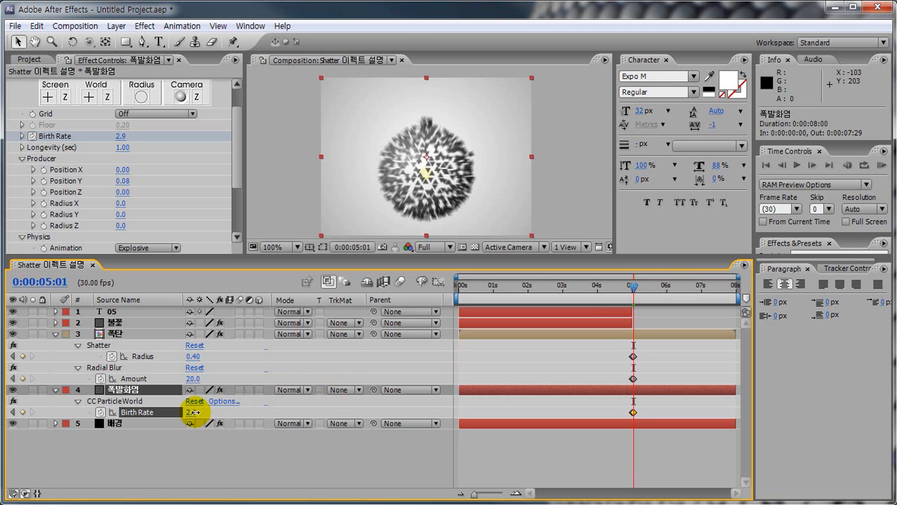
mouse_move(239, 149)
left_mouse_down()
mouse_move(240, 181)
mouse_move(240, 144)
left_mouse_up()
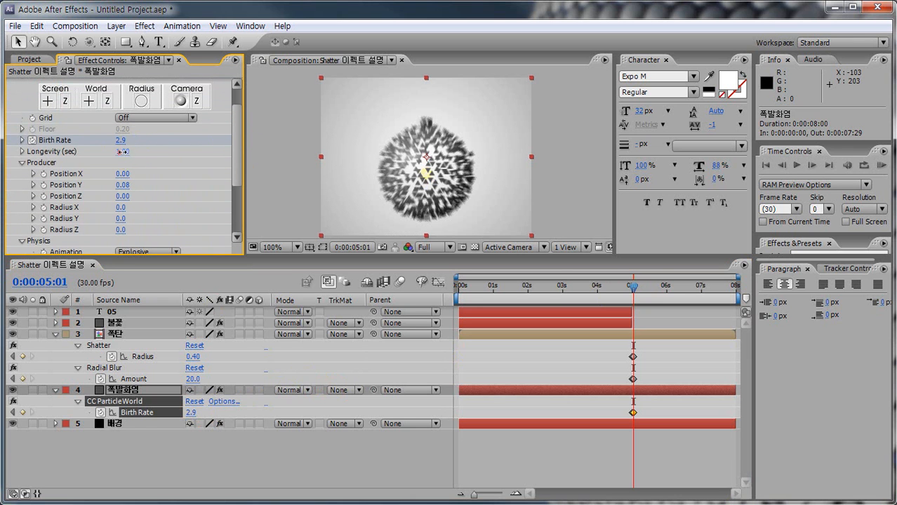
left_click_drag(121, 152, 135, 152)
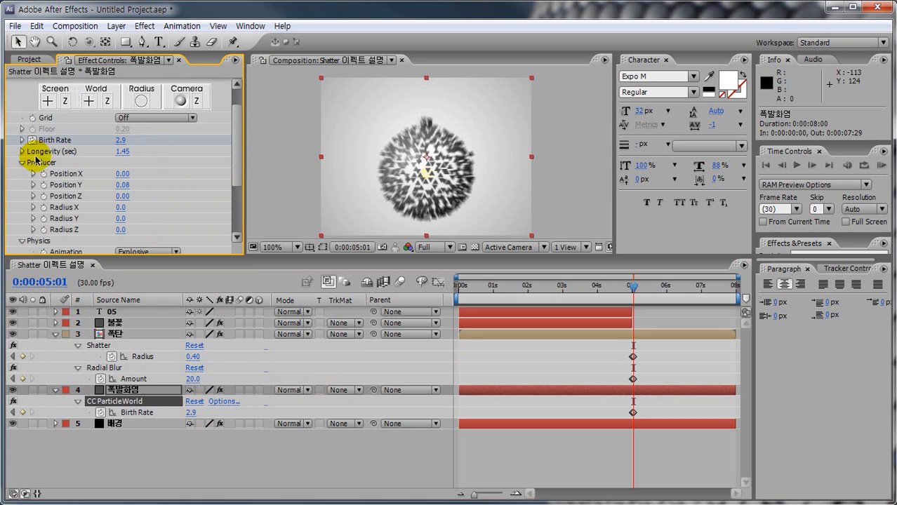
left_click(22, 163)
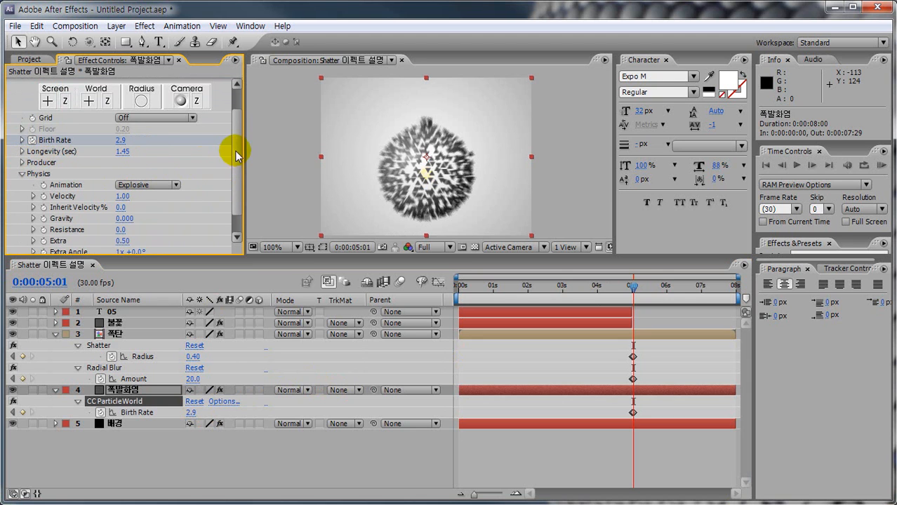
left_click_drag(237, 149, 238, 172)
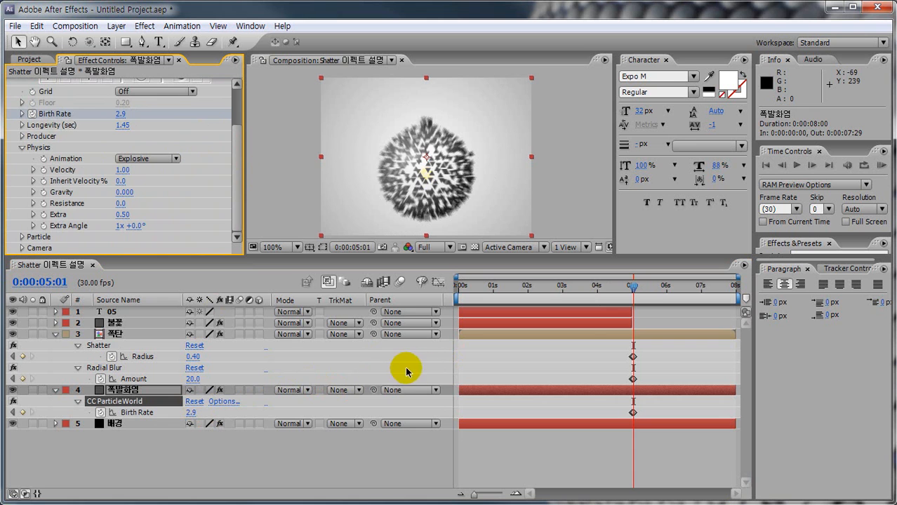
- Trim the start of the 폭발화염 layer to 0:00:04:29 and scrub through the start of the explosion
mouse_move(633, 288)
left_mouse_down()
mouse_move(655, 290)
mouse_move(637, 288)
mouse_move(627, 301)
mouse_move(634, 304)
left_mouse_up()
key("ctrl+shift+d")
left_click_drag(628, 378, 632, 399)
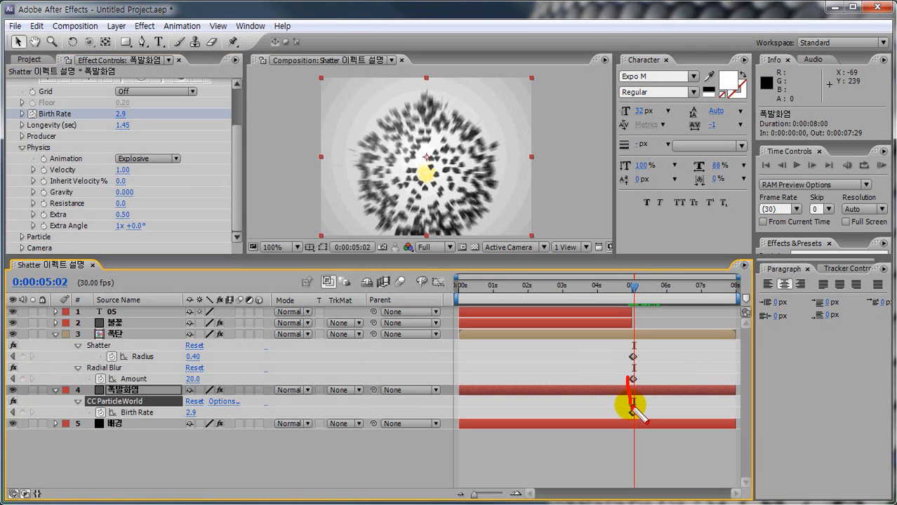
key("Escape")
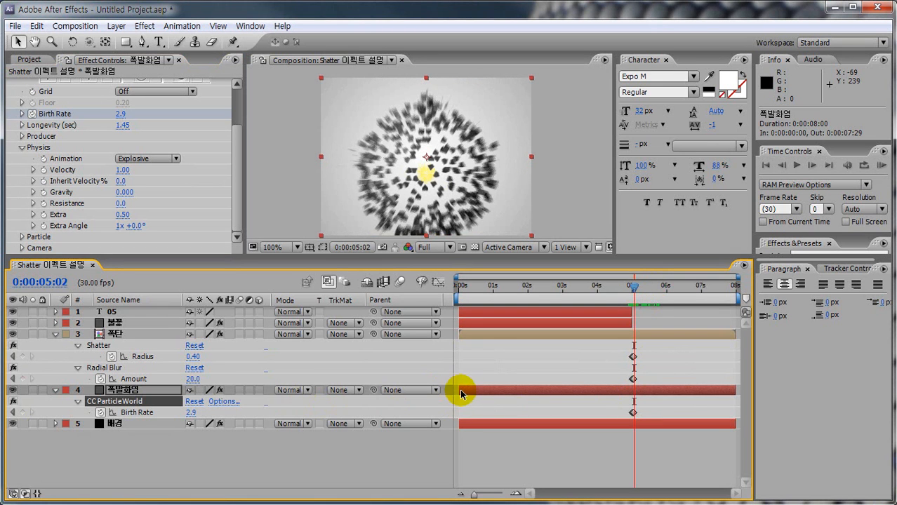
left_click(633, 288)
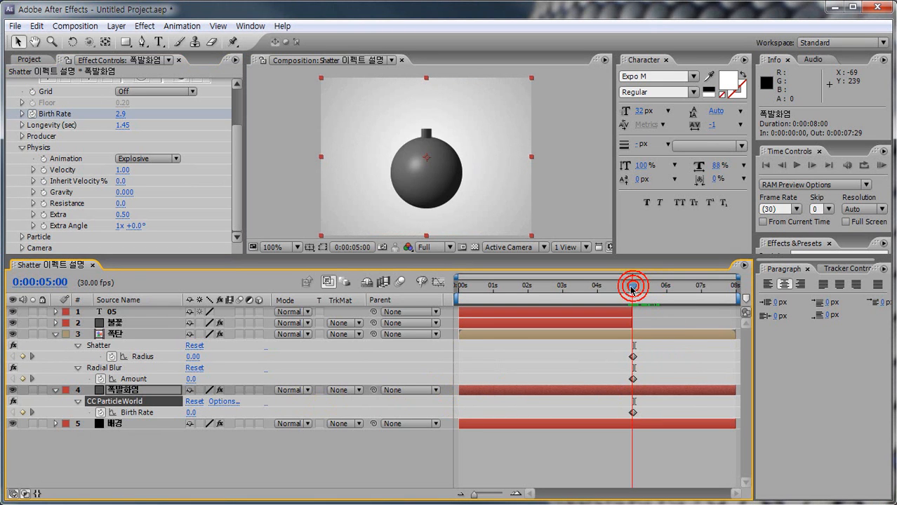
left_click_drag(457, 391, 629, 394)
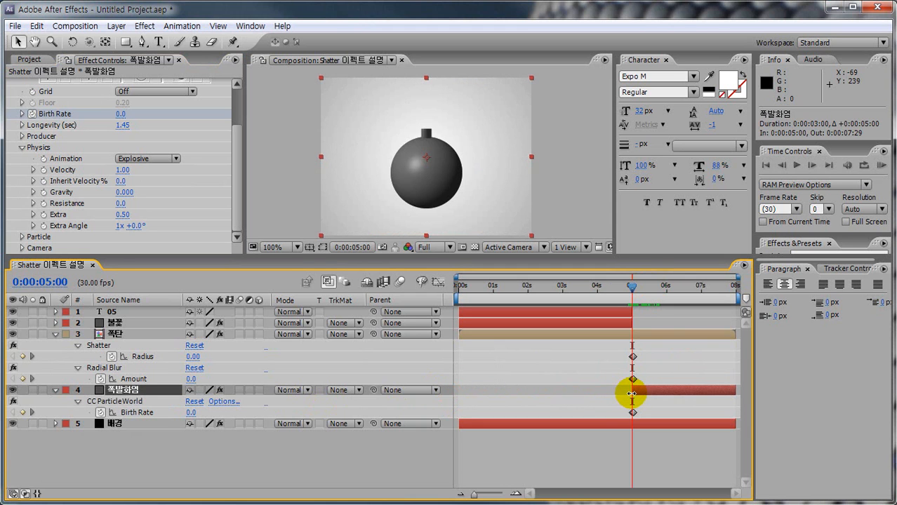
left_click(632, 295)
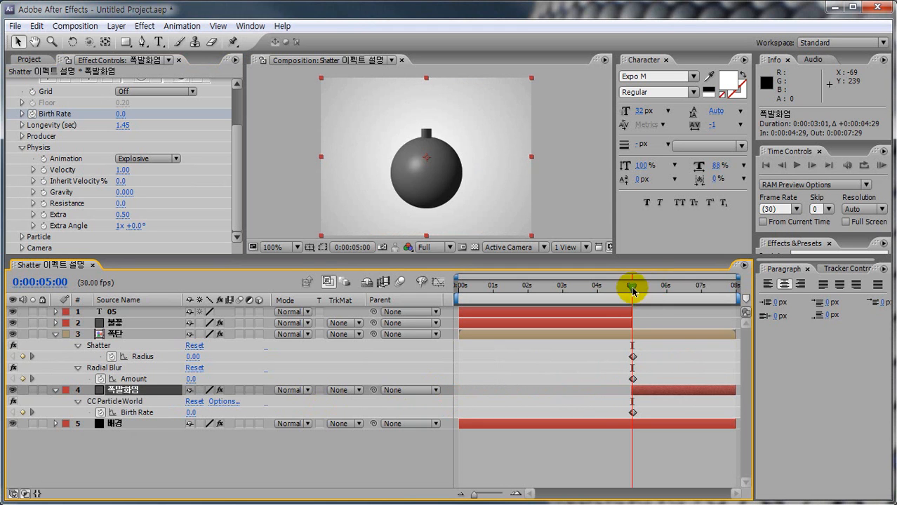
mouse_move(633, 289)
left_mouse_down()
mouse_move(663, 288)
mouse_move(635, 294)
mouse_move(646, 295)
mouse_move(634, 304)
left_mouse_up()
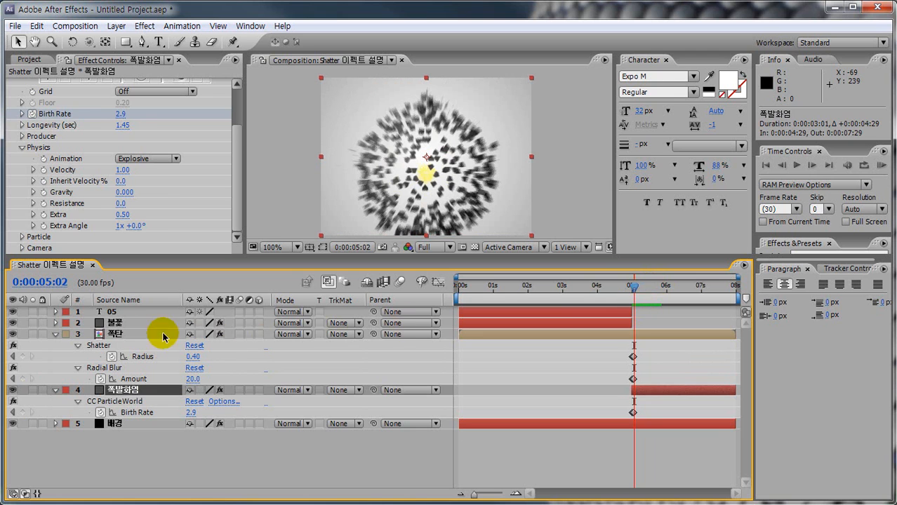
- Set the Shatter Force 1 Strength on the 폭탄 layer to 20 and scrub through the explosion's first frames
left_click(134, 336)
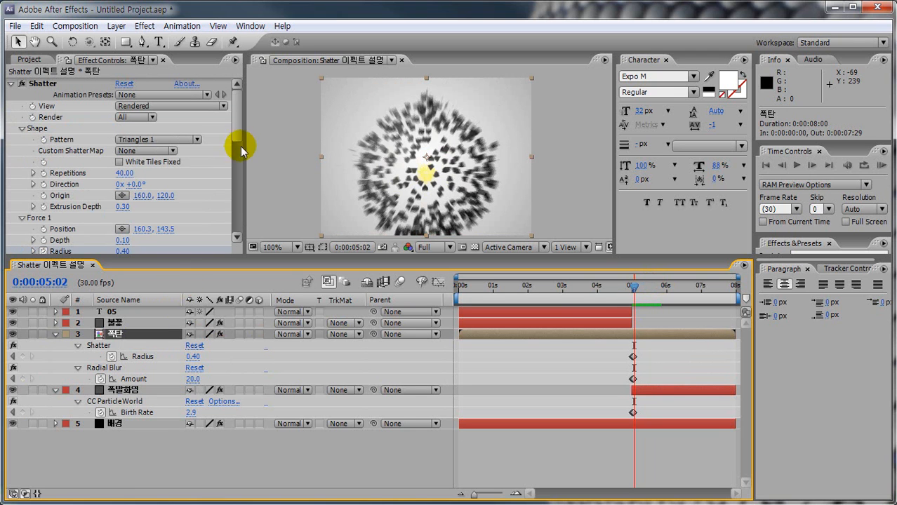
left_click_drag(238, 132, 235, 140)
left_click(120, 194)
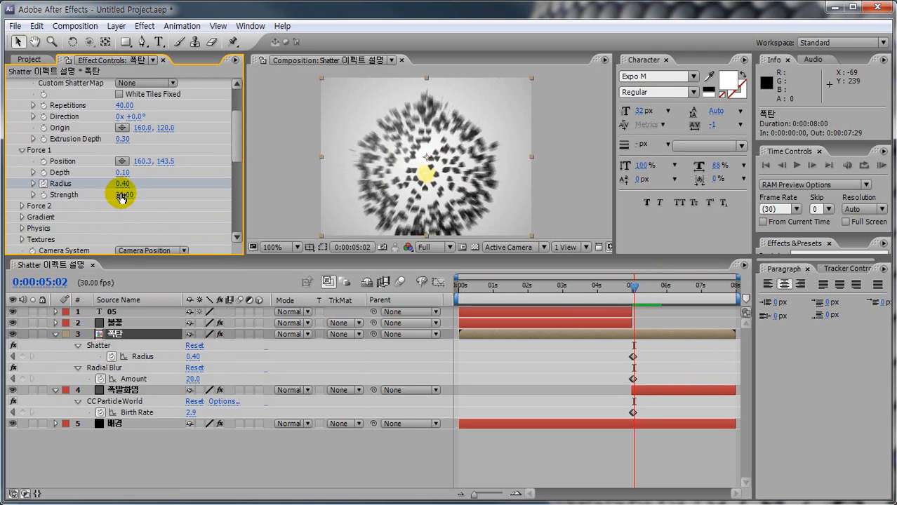
type("20")
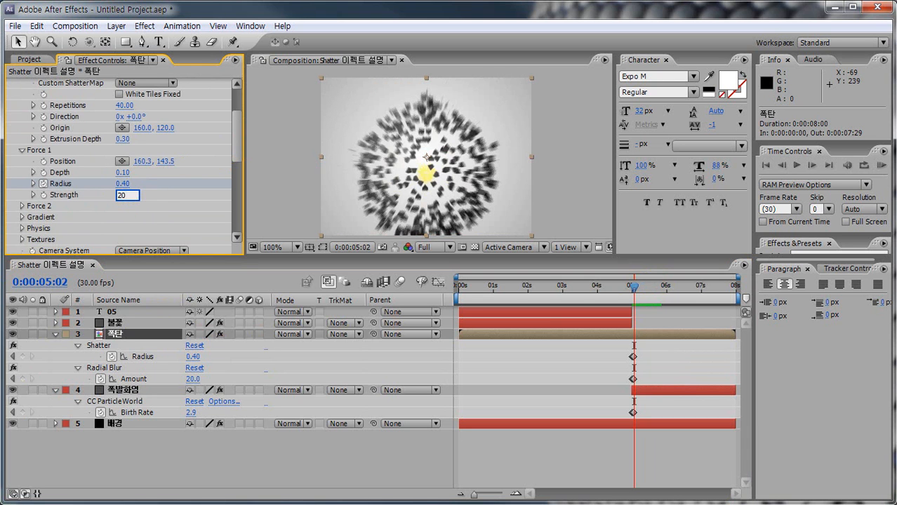
key("Return")
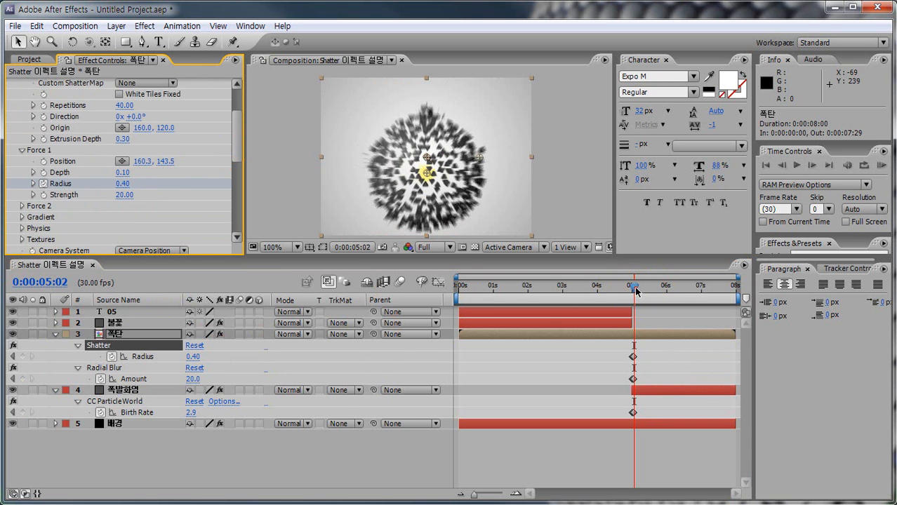
left_click_drag(652, 290, 633, 294)
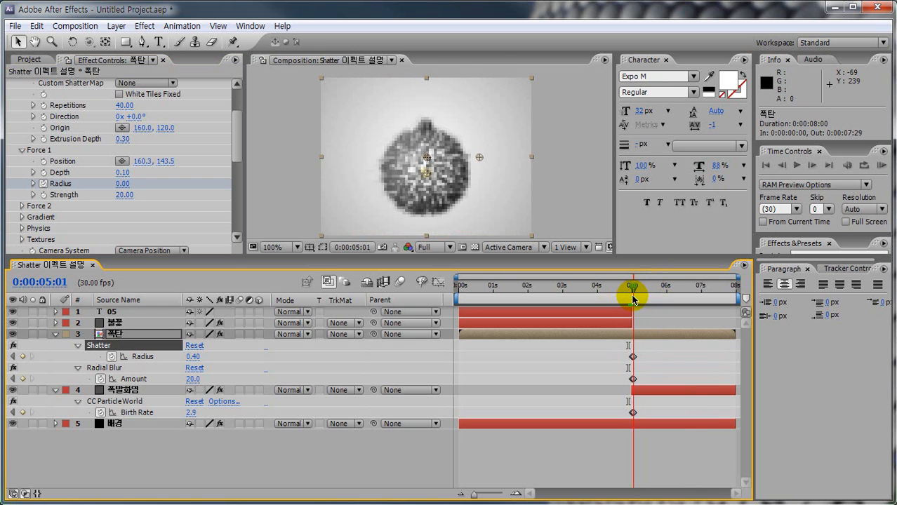
- Set the 폭발화염 particles' Physics Velocity to 1.57 and Inherit Velocity to 13%, keeping the Explosive animation type
left_click(633, 413)
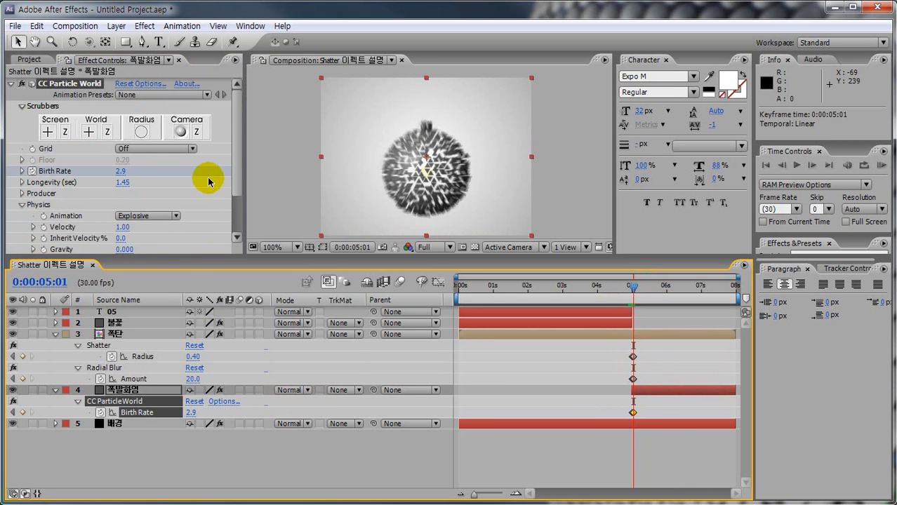
left_click_drag(236, 144, 239, 192)
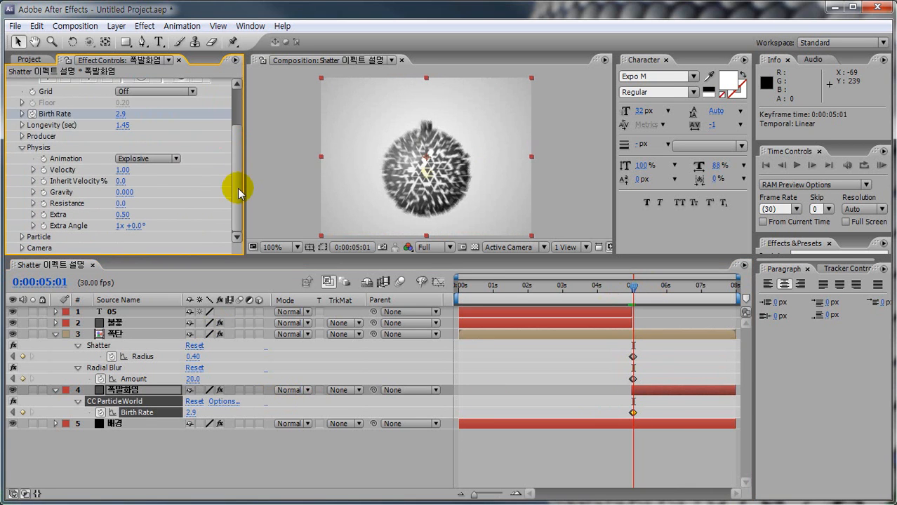
left_click(130, 392)
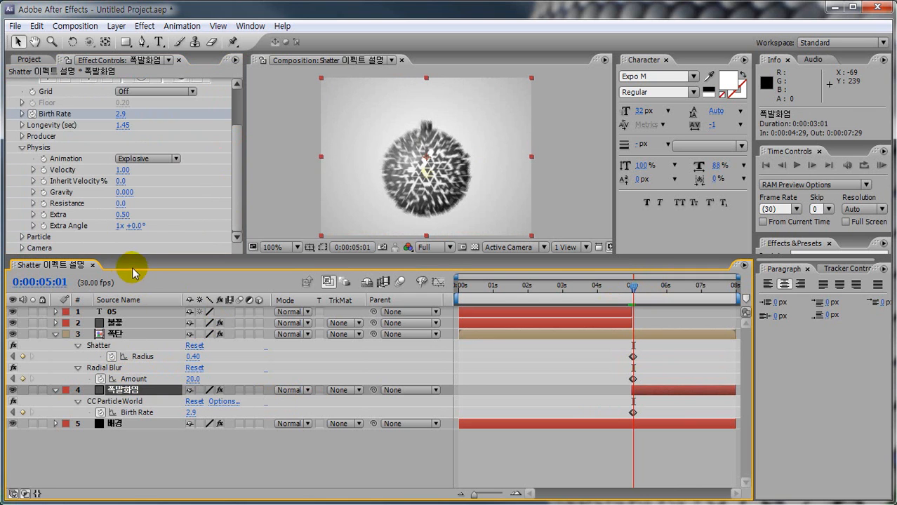
left_click(24, 240)
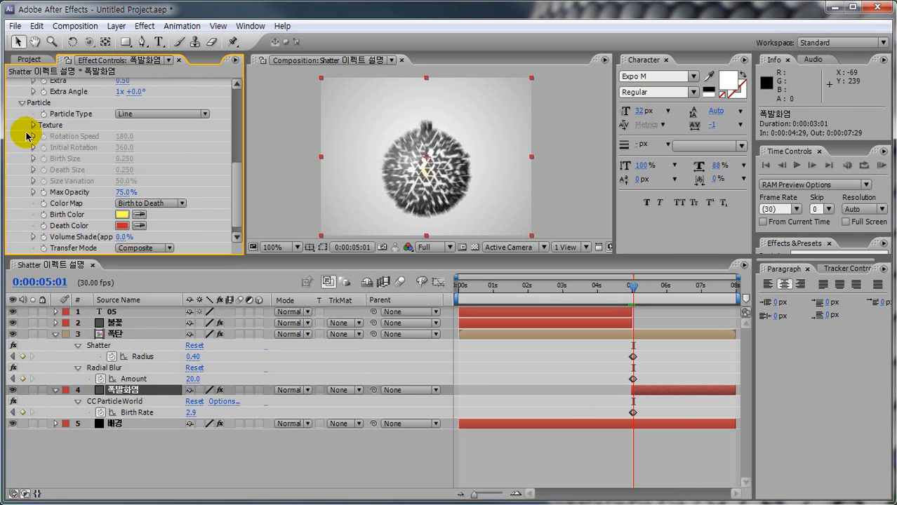
left_click(22, 102)
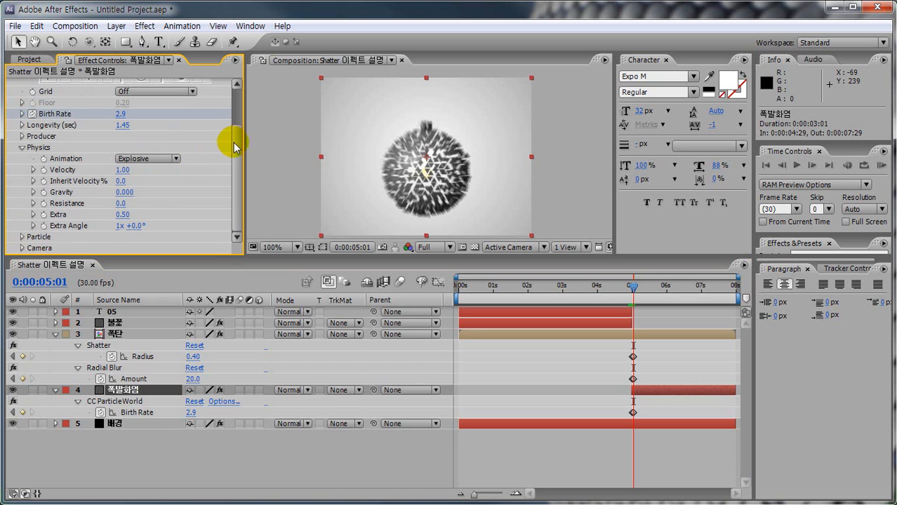
left_click_drag(234, 143, 235, 141)
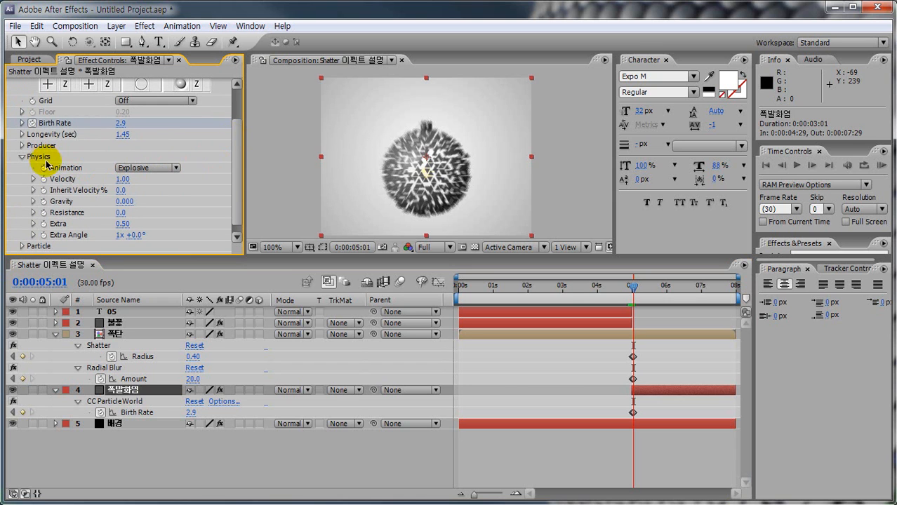
left_click(119, 180)
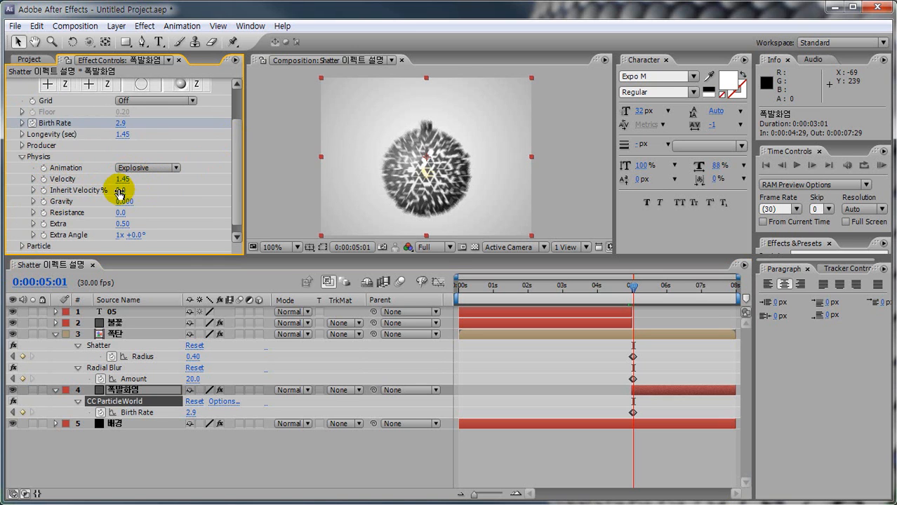
left_click_drag(120, 189, 121, 180)
left_click(175, 168)
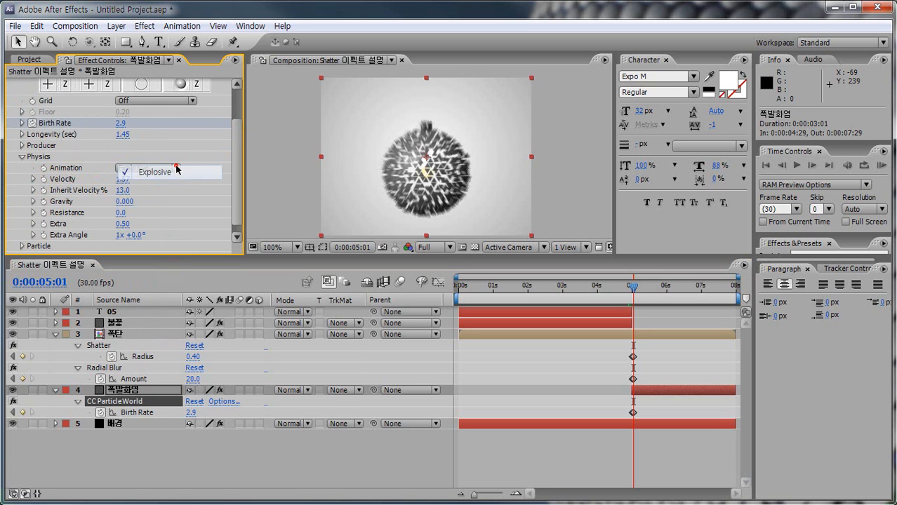
left_click(176, 168)
- Raise the particles' Physics Velocity to 5.00 while viewing 0:00:05:12, and preview the animation from the beginning
left_click_drag(631, 287, 644, 288)
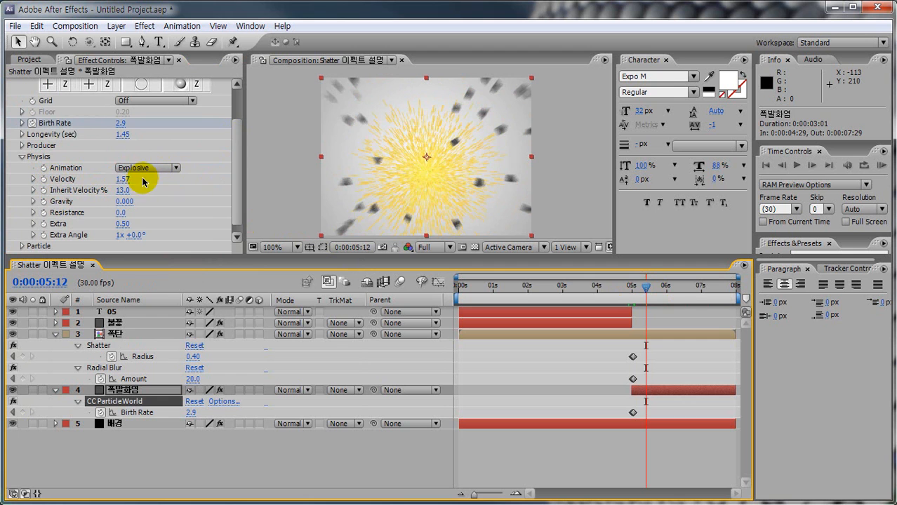
left_click_drag(122, 180, 215, 179)
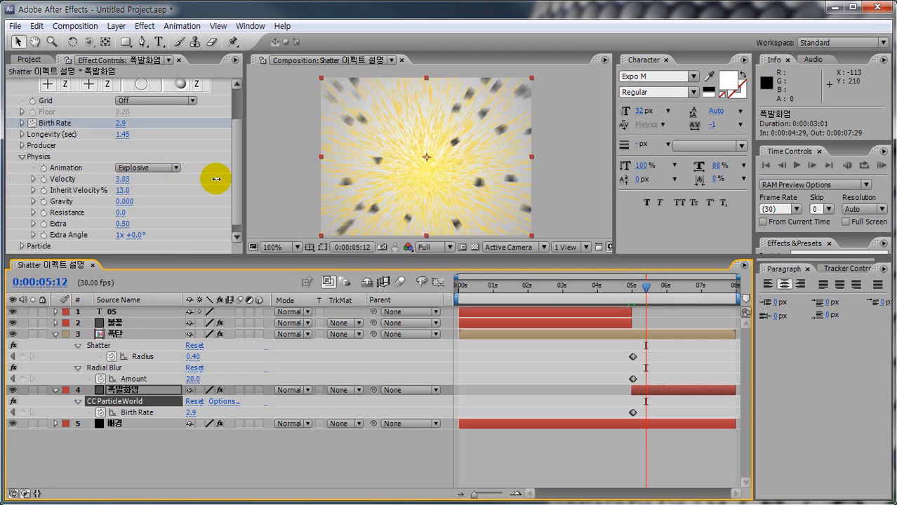
left_click(124, 180)
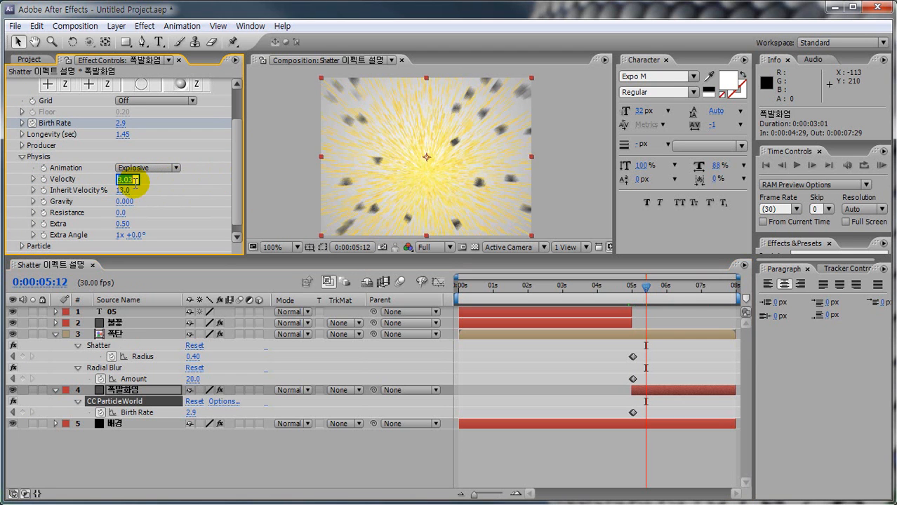
key("Return")
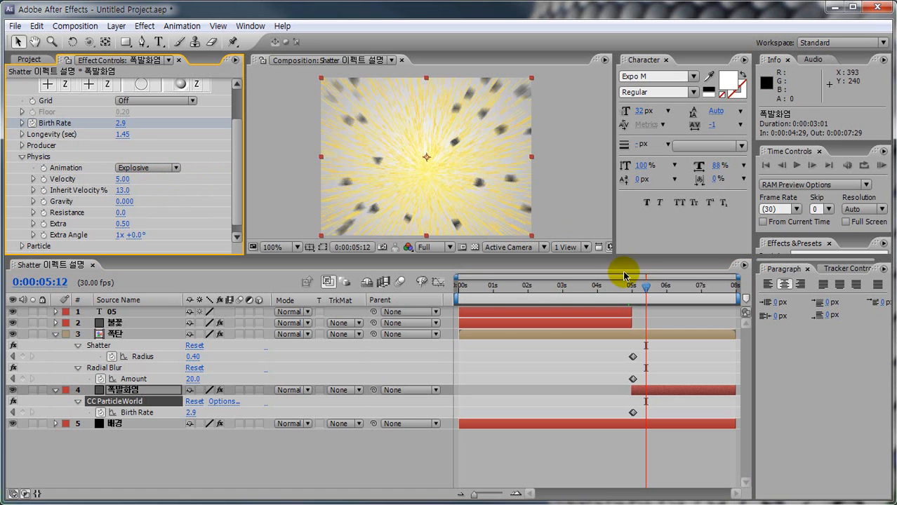
left_click_drag(646, 286, 434, 307)
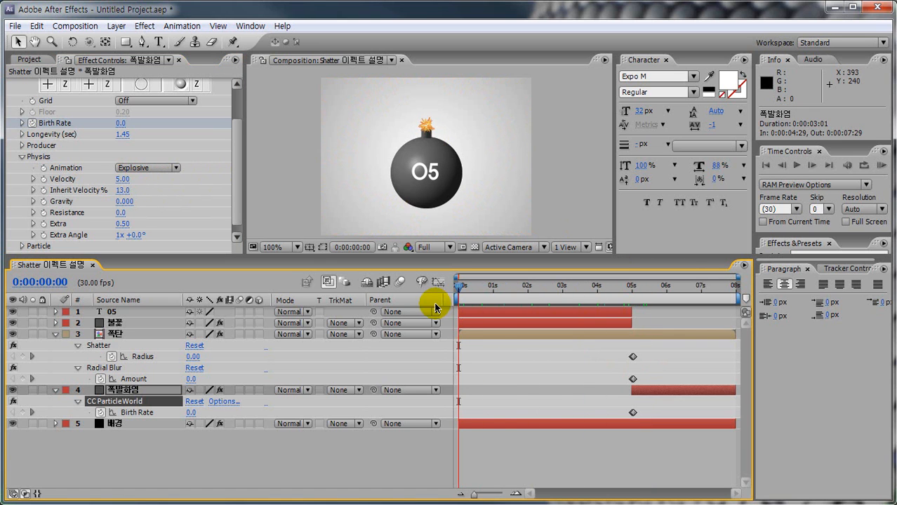
key("space")
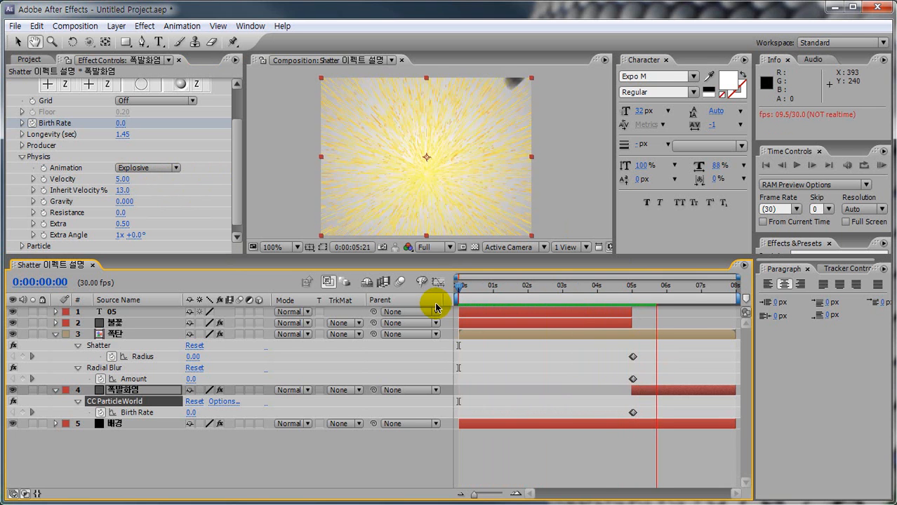
left_click(678, 303)
- Keyframe the particle Birth Rate at 0 at 0:00:05:15 and preview the whole animation from the beginning
left_click_drag(679, 304, 651, 298)
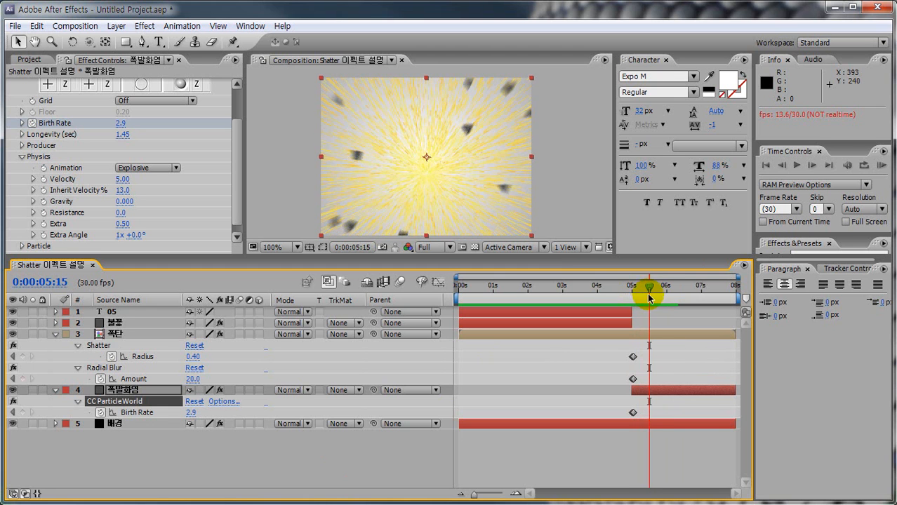
left_click(122, 125)
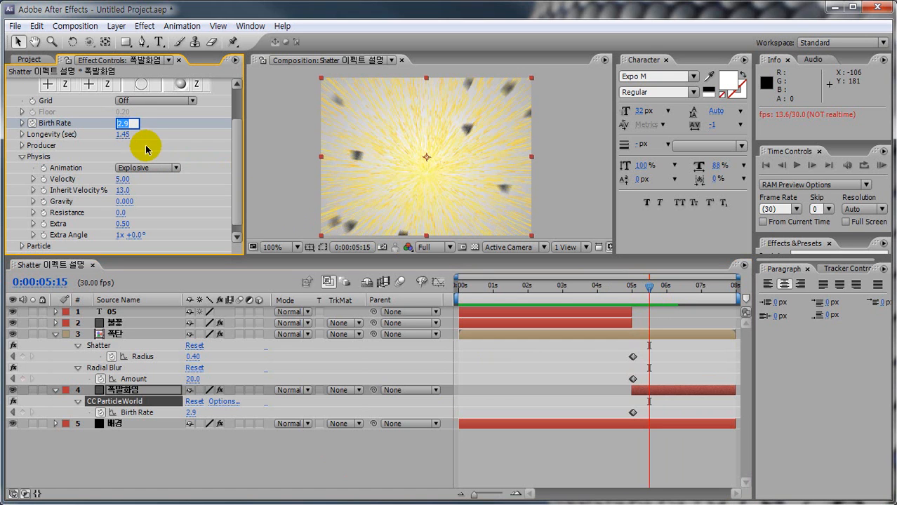
type("0")
key("Return")
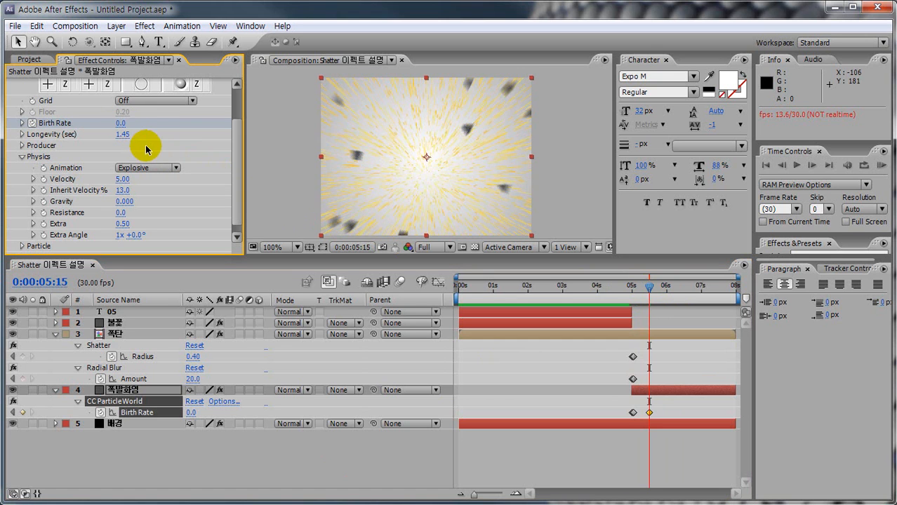
left_click_drag(648, 290, 413, 322)
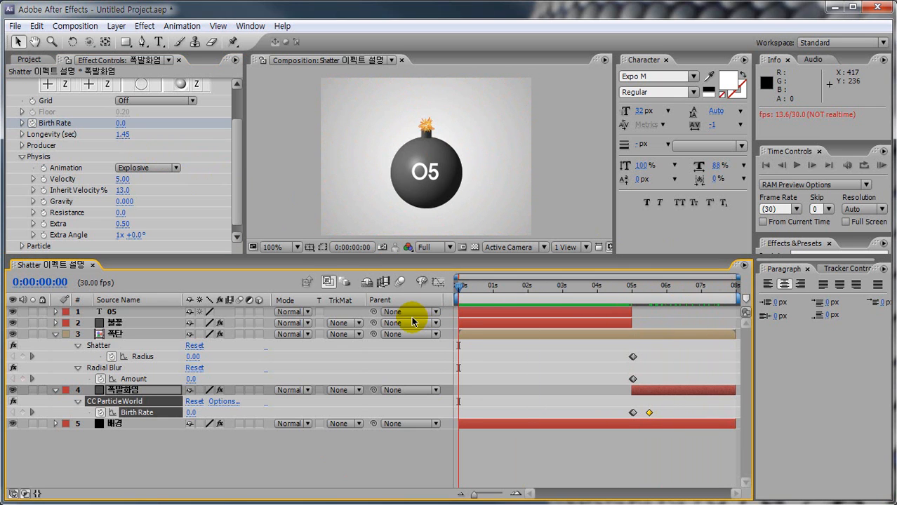
key("space")
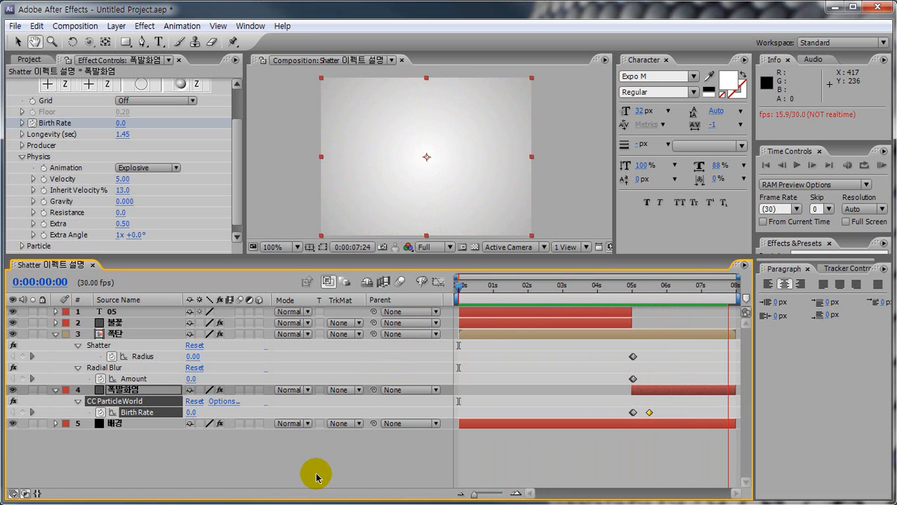
- Select the 폭발화염 layer and review its Birth Rate, Longevity and Velocity settings and its start point against the countdown layers' end
left_click(139, 390)
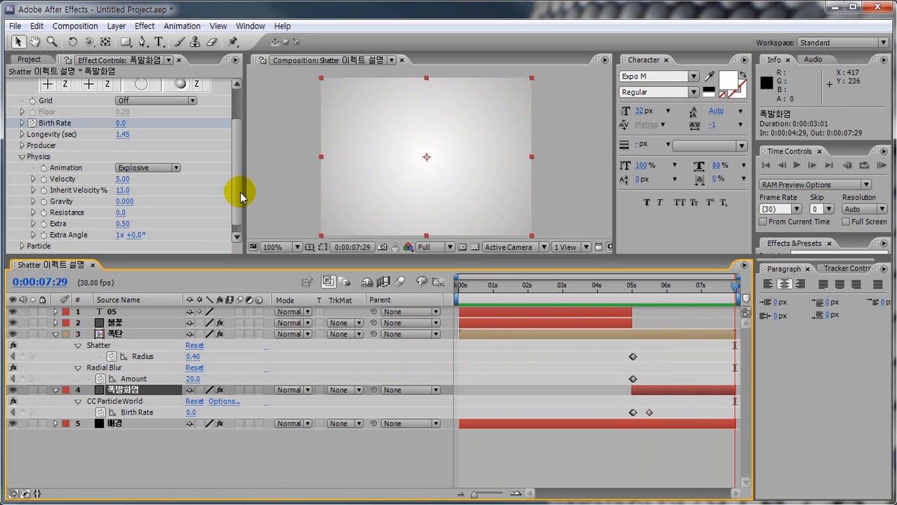
mouse_move(47, 127)
left_mouse_down()
mouse_move(137, 128)
mouse_move(98, 139)
mouse_move(137, 139)
left_mouse_up()
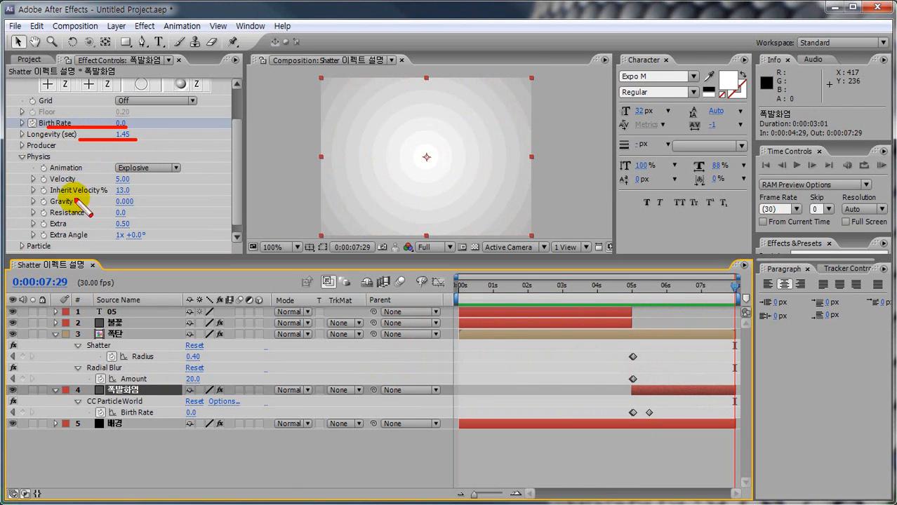
left_click_drag(50, 184, 132, 184)
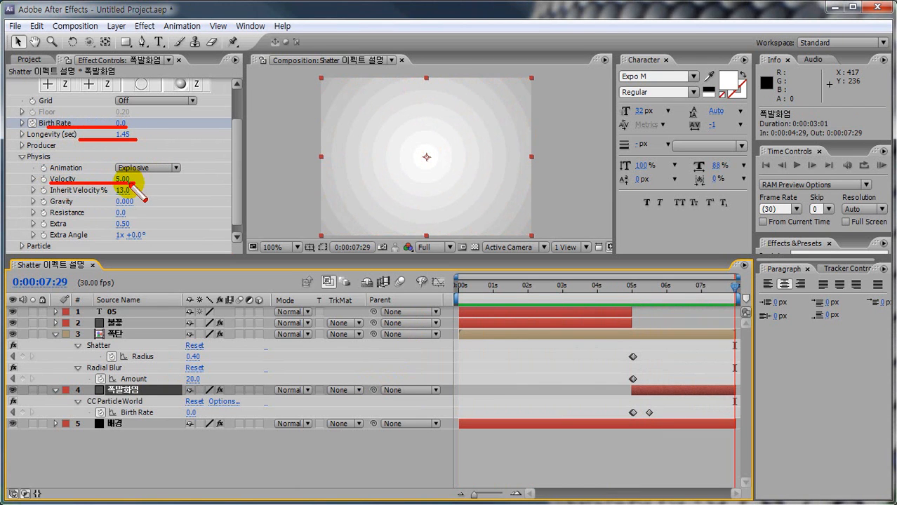
key("Escape")
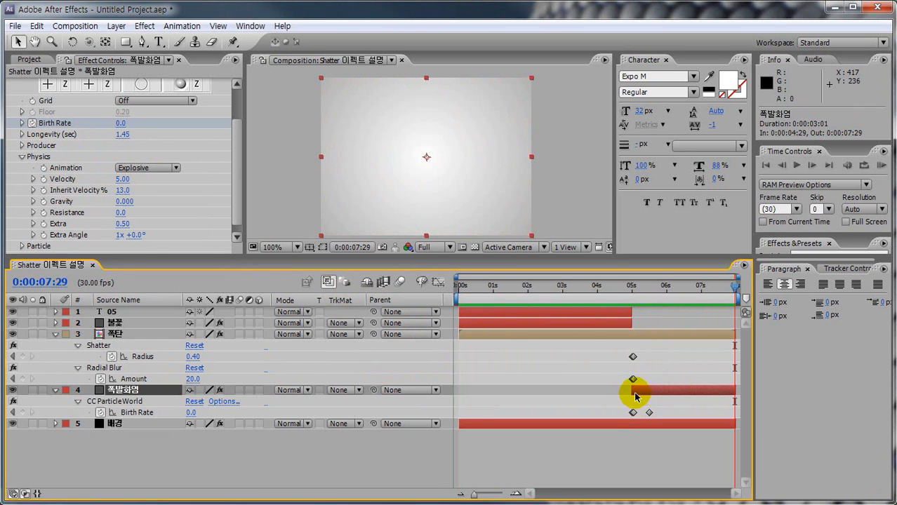
key("ctrl+shift+d")
left_click_drag(458, 387, 619, 392)
left_click_drag(632, 307, 632, 409)
key("Escape")
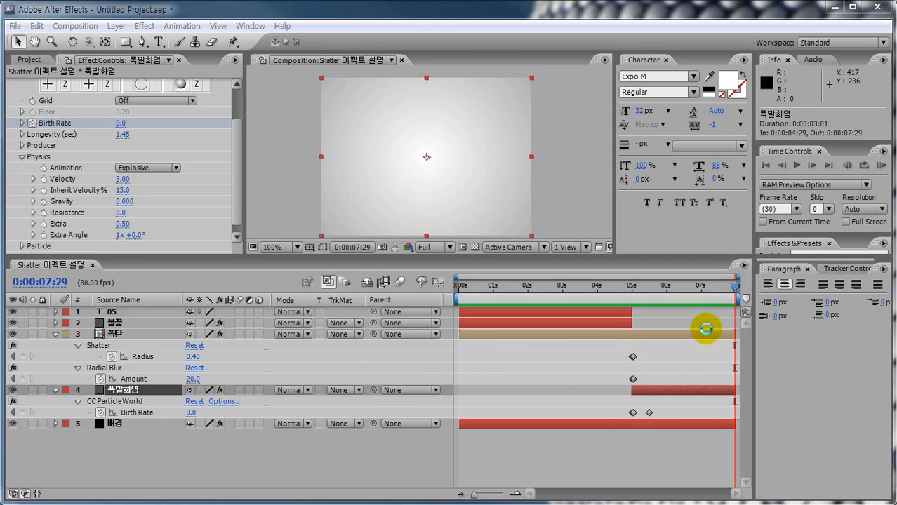
- Return to 0:00:00:00 with the 폭발화염 layer selected and play back the finished countdown and explosion
left_click_drag(735, 286, 445, 311)
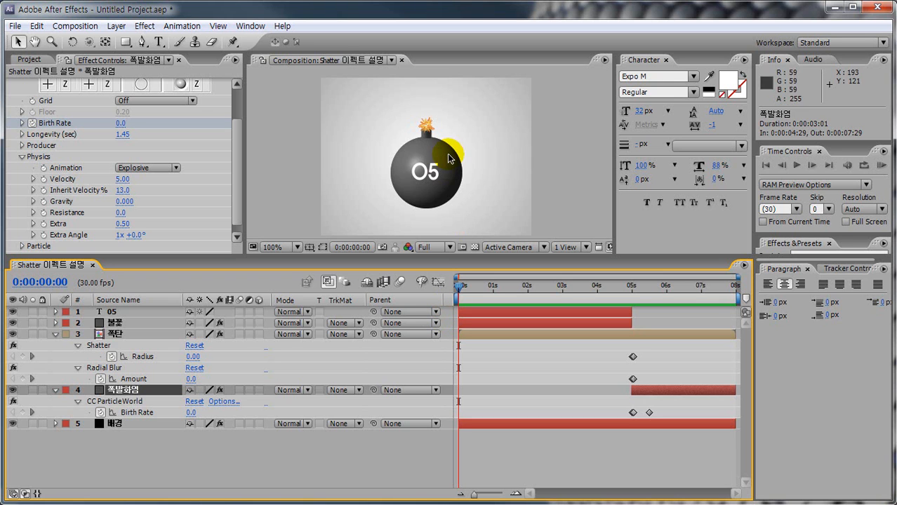
left_click(239, 173)
left_click(123, 395)
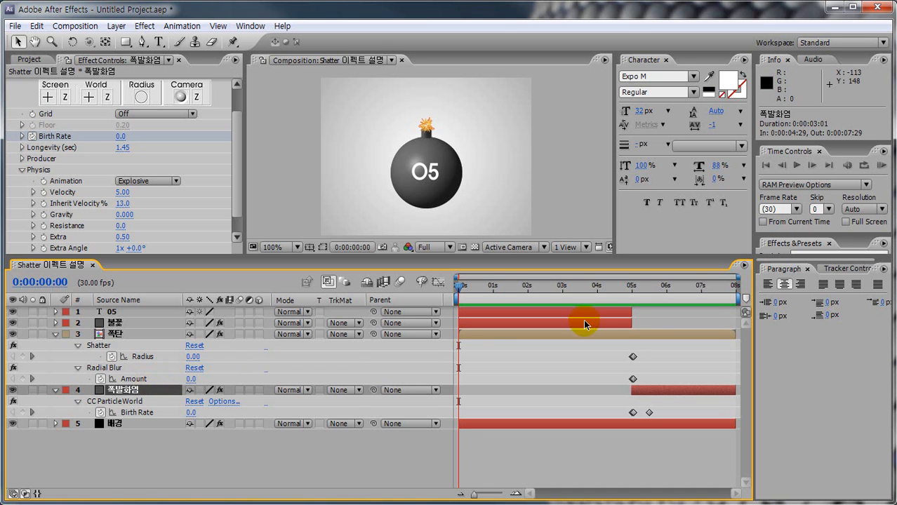
key("space")
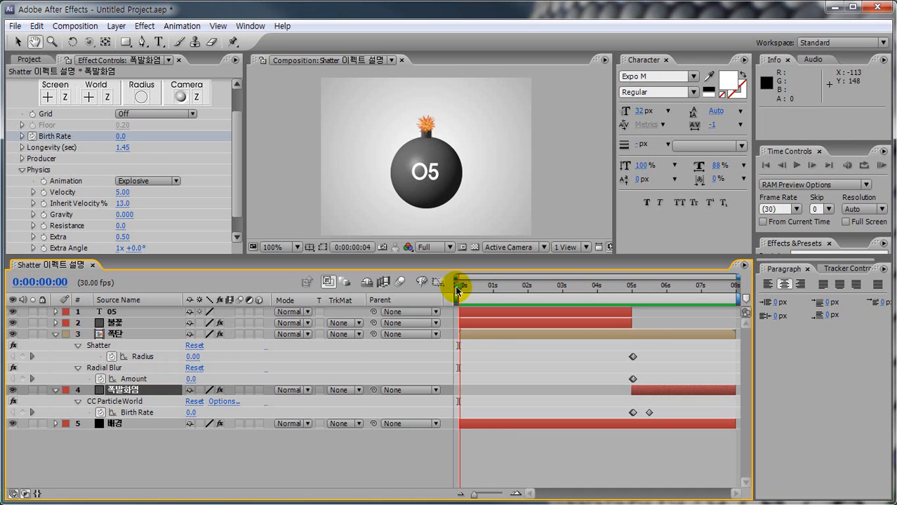